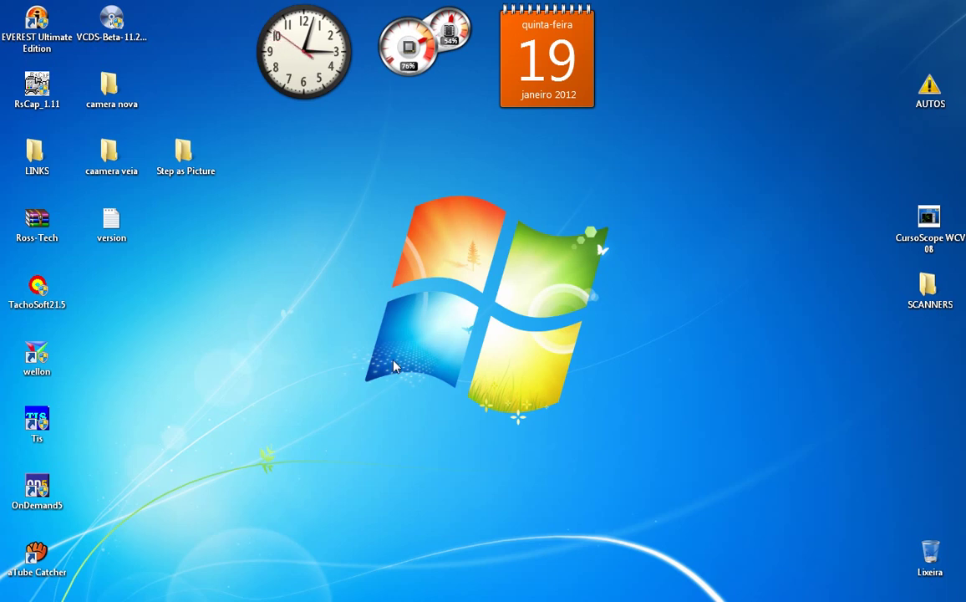
Step: Write "version" in a new Notepad (Bloco de notas) document
click(114, 235)
click(18, 593)
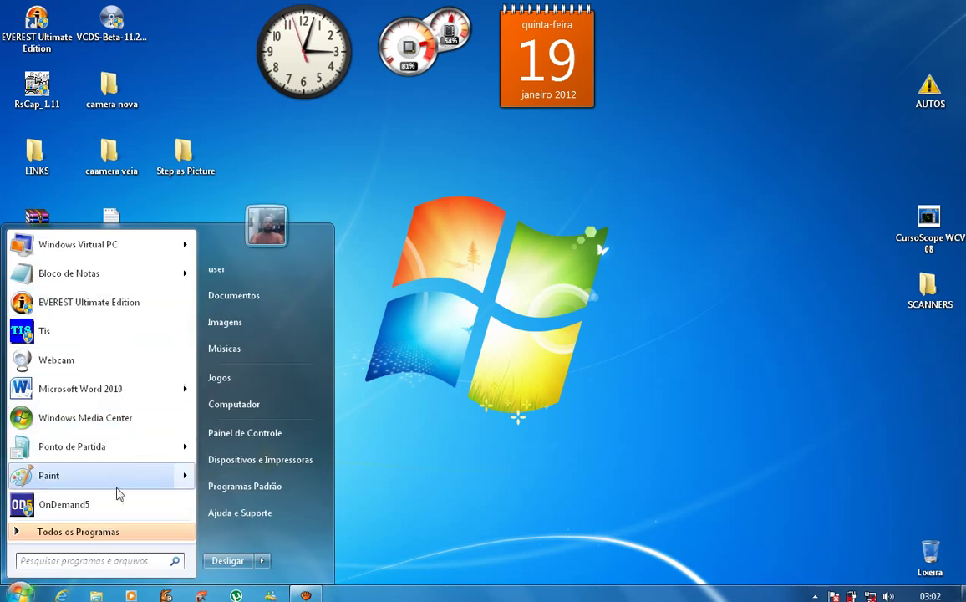
click(112, 281)
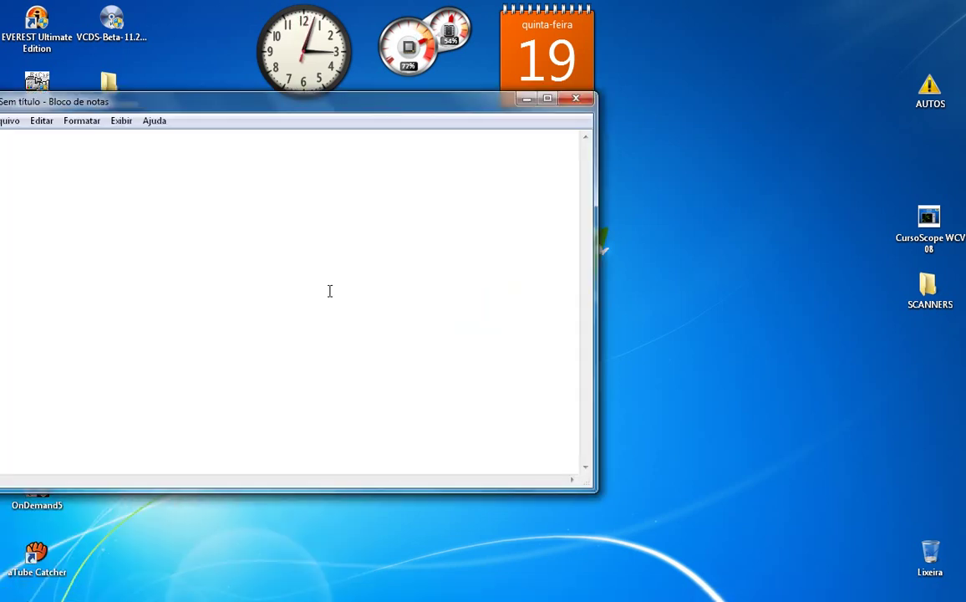
drag(482, 105, 624, 110)
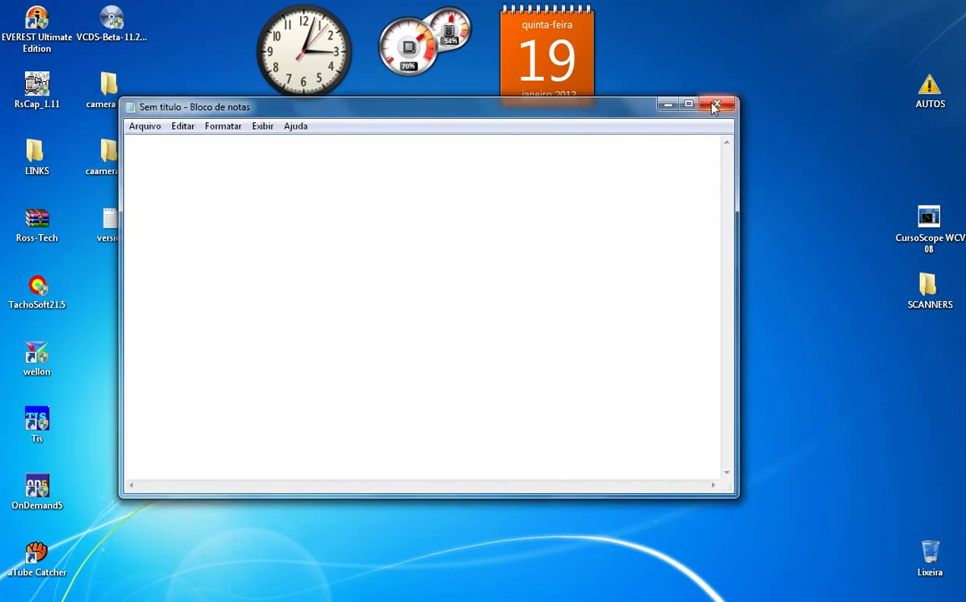
text(ve)
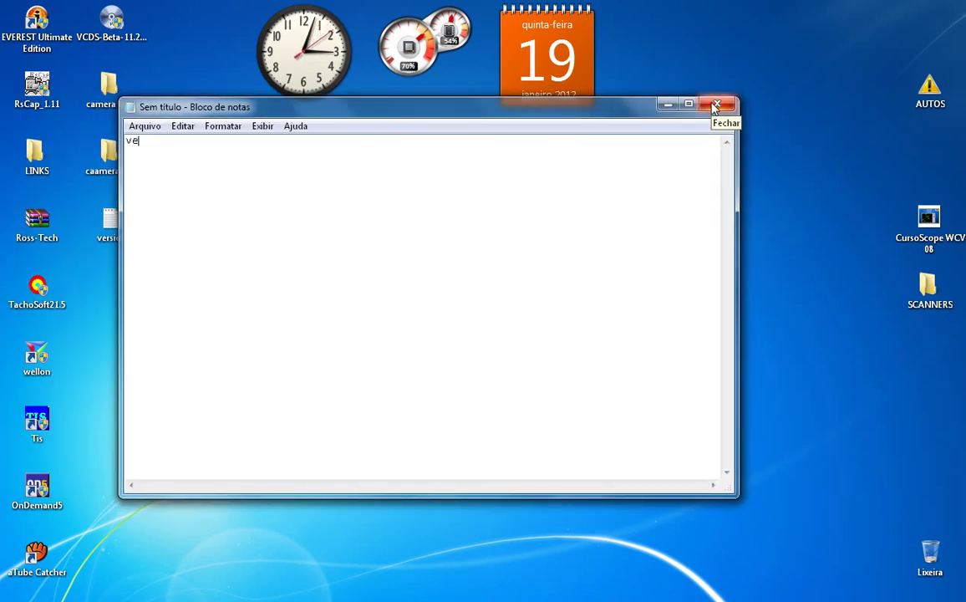
text(rsion)
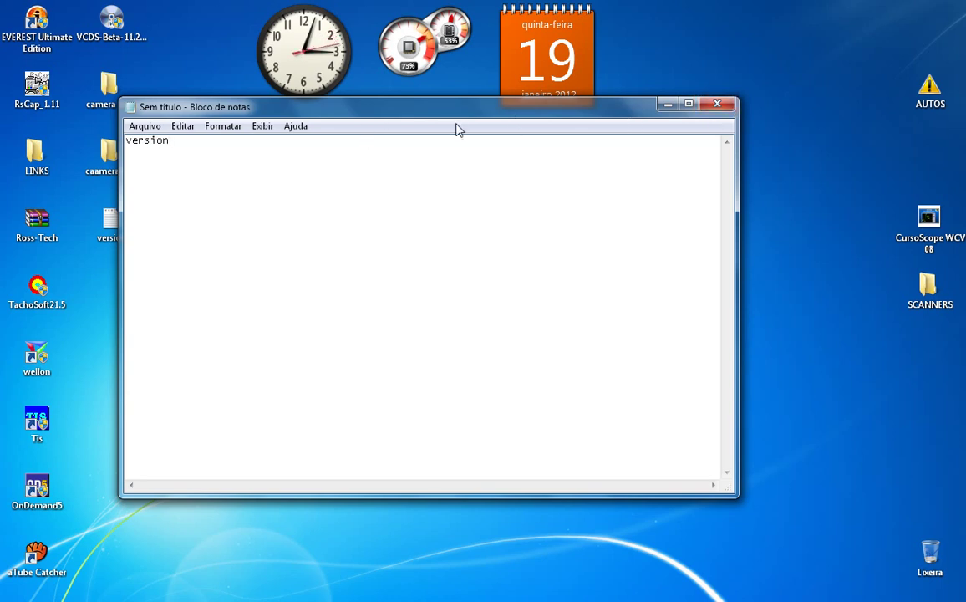
Step: Close the untitled Notepad document without saving it
click(717, 106)
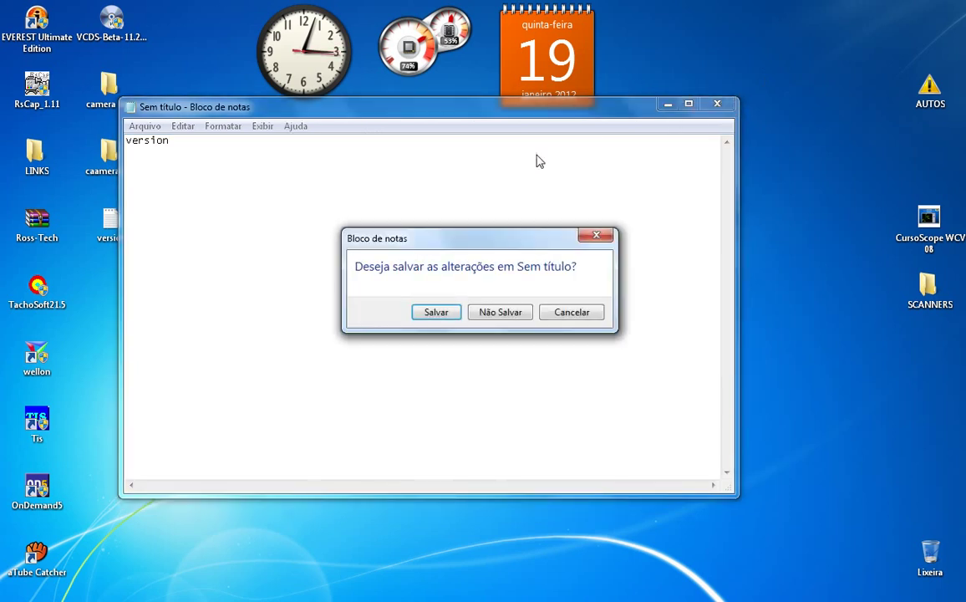
click(582, 316)
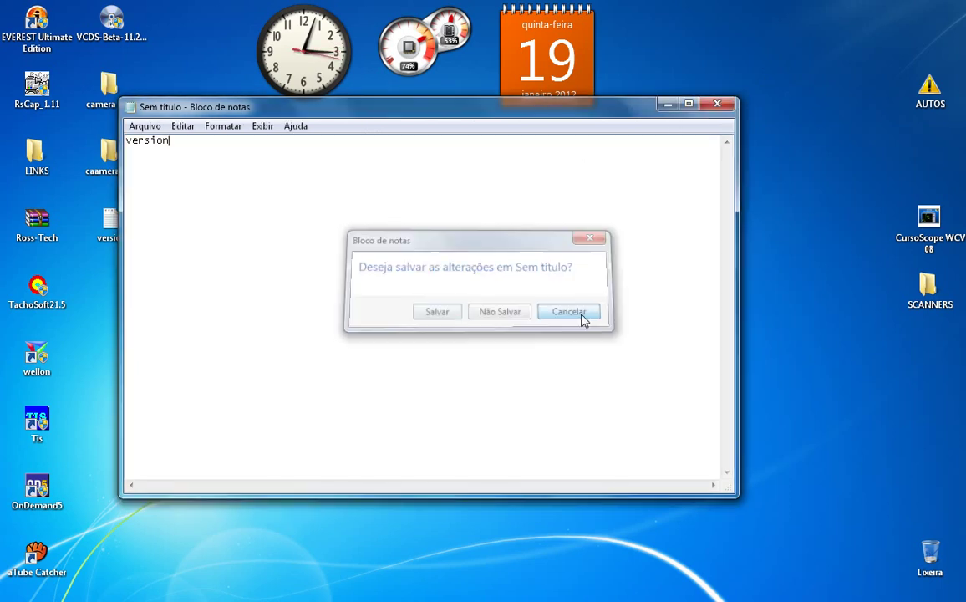
click(714, 105)
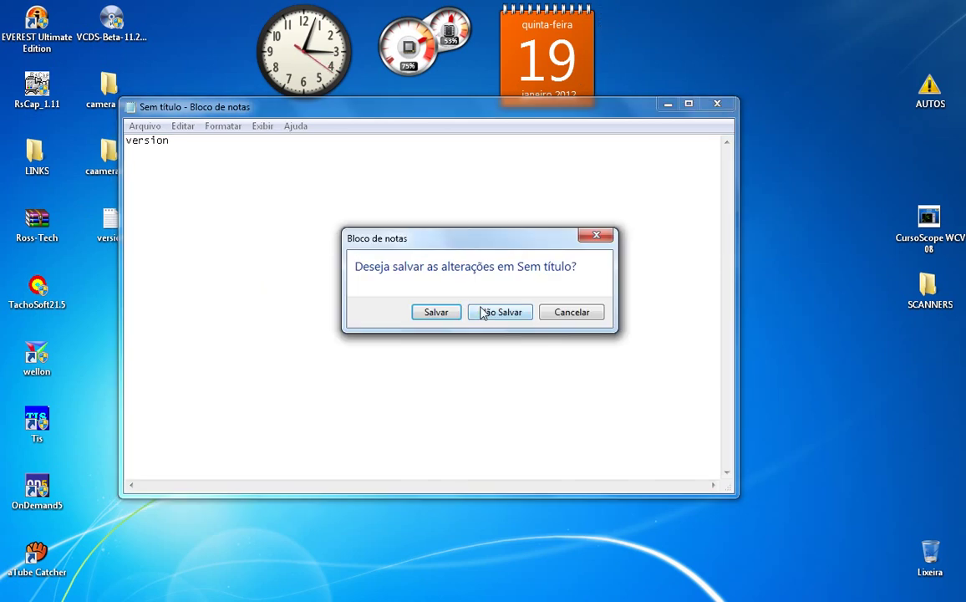
click(482, 312)
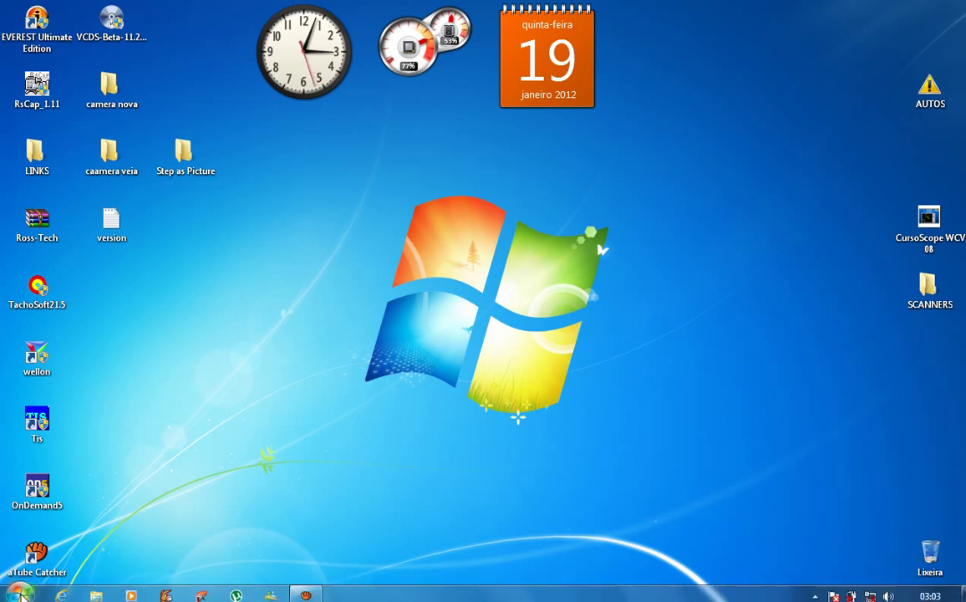
Step: Locate the version text file in the root of Disco Local (C:), and close the folder window
click(18, 592)
click(282, 406)
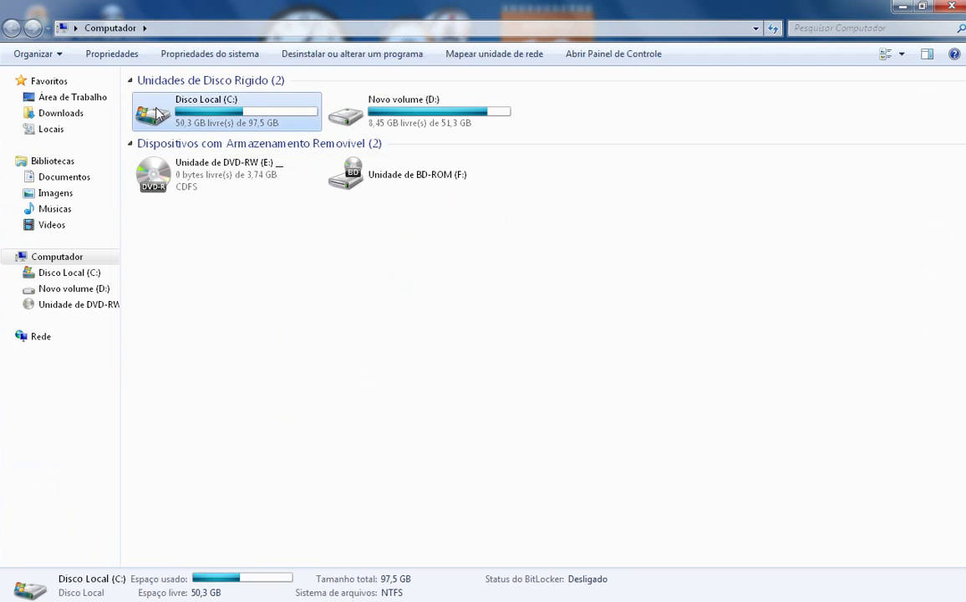
double_click(159, 113)
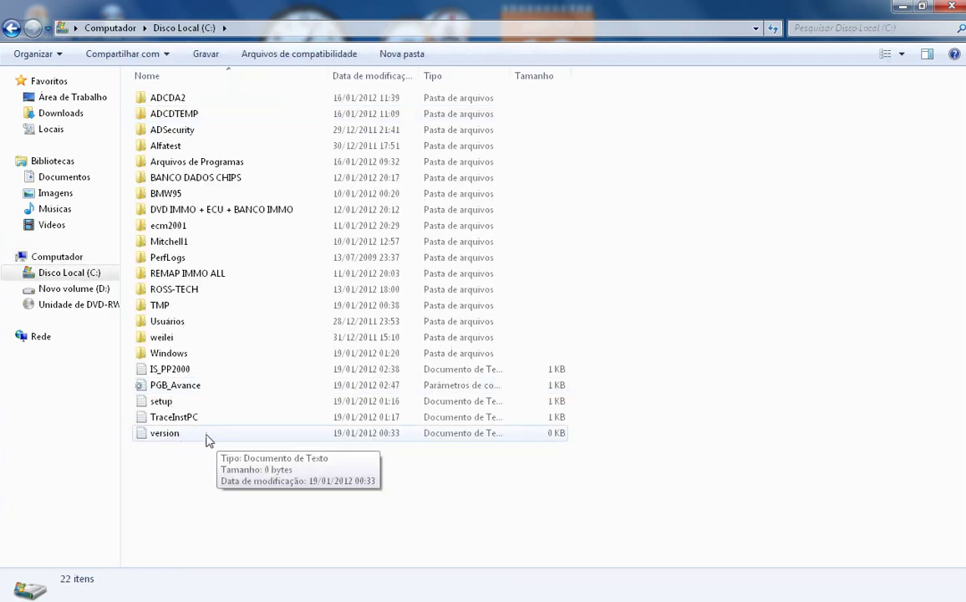
click(188, 435)
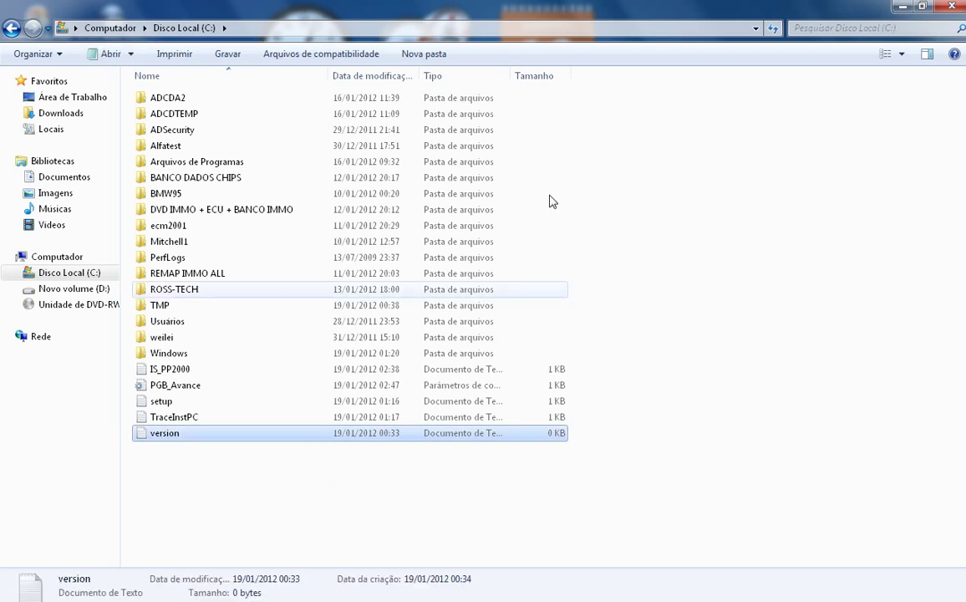
click(952, 7)
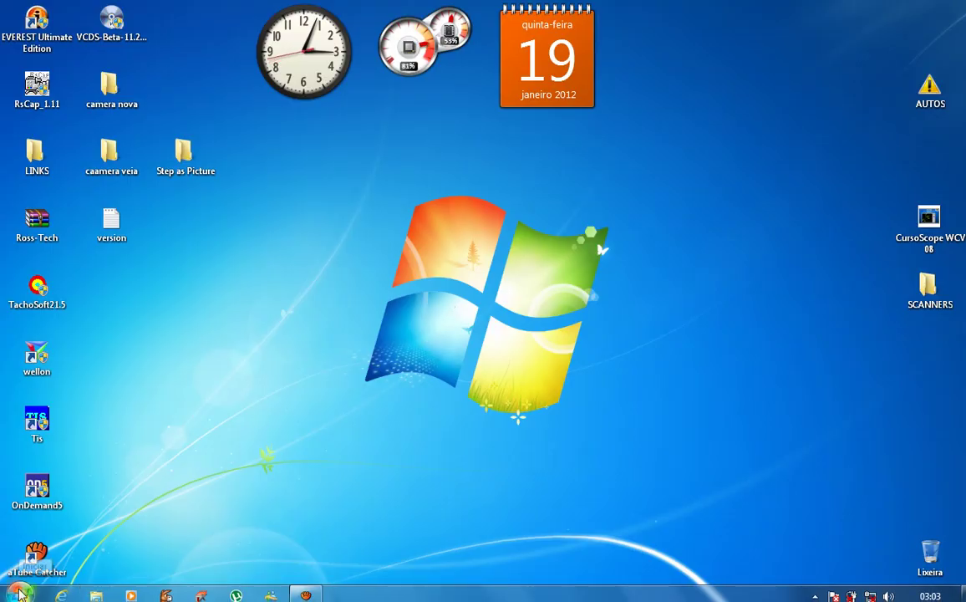
Step: Browse the DVD-RW drive (E:) to the Lexia45 folder inside pp2000 and look through its files for the instlex3 installer
click(19, 593)
click(257, 407)
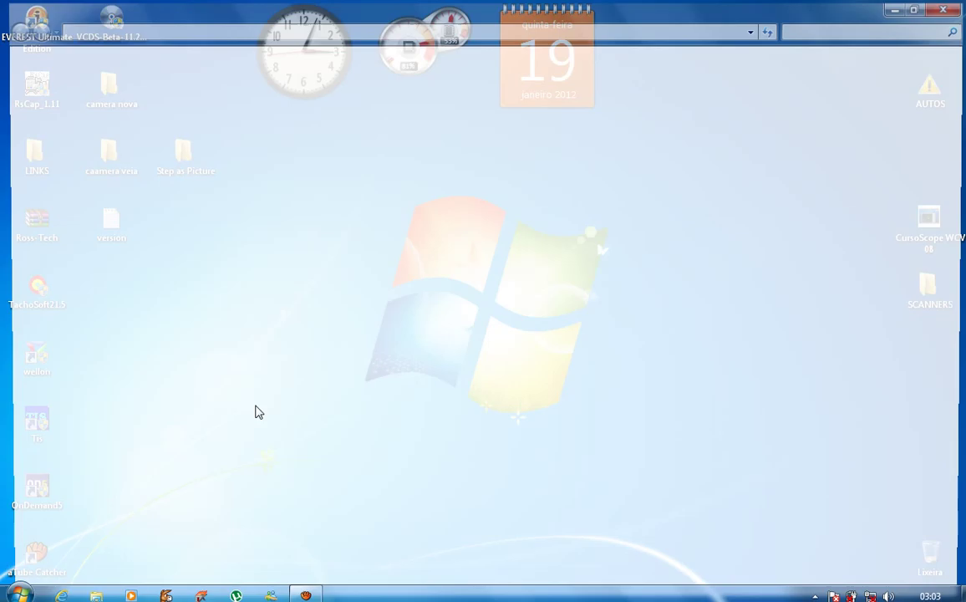
double_click(175, 180)
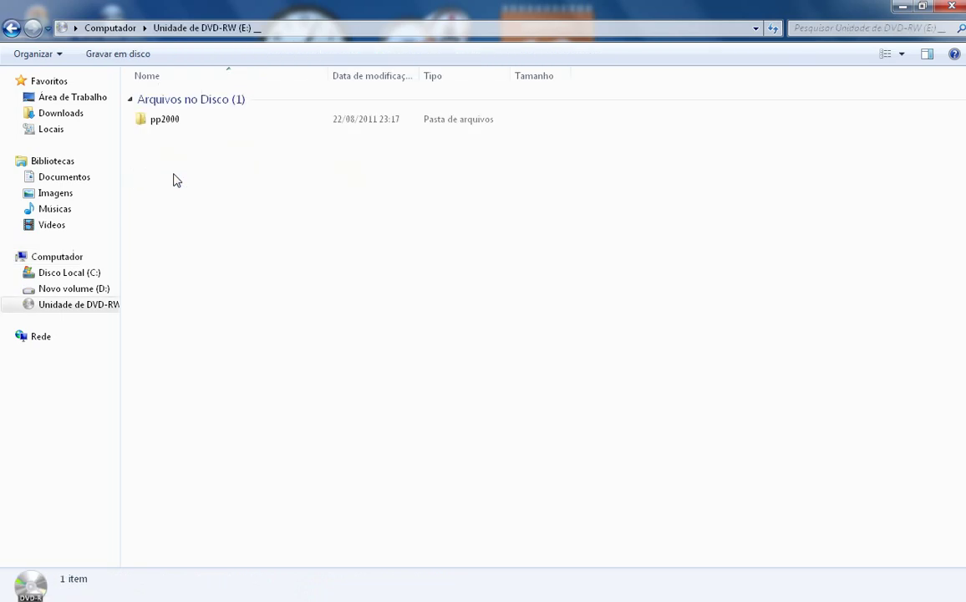
double_click(175, 122)
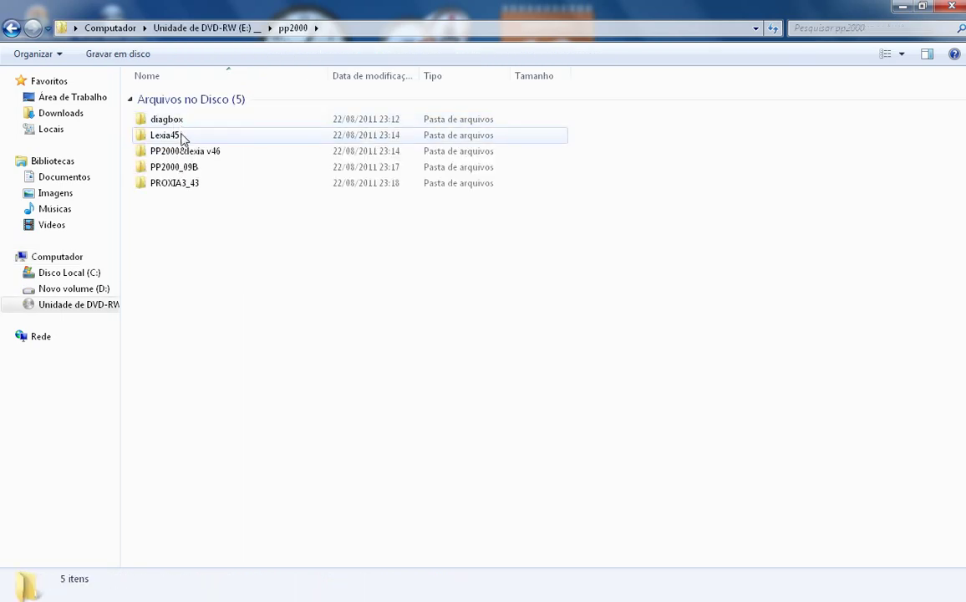
click(181, 138)
double_click(182, 136)
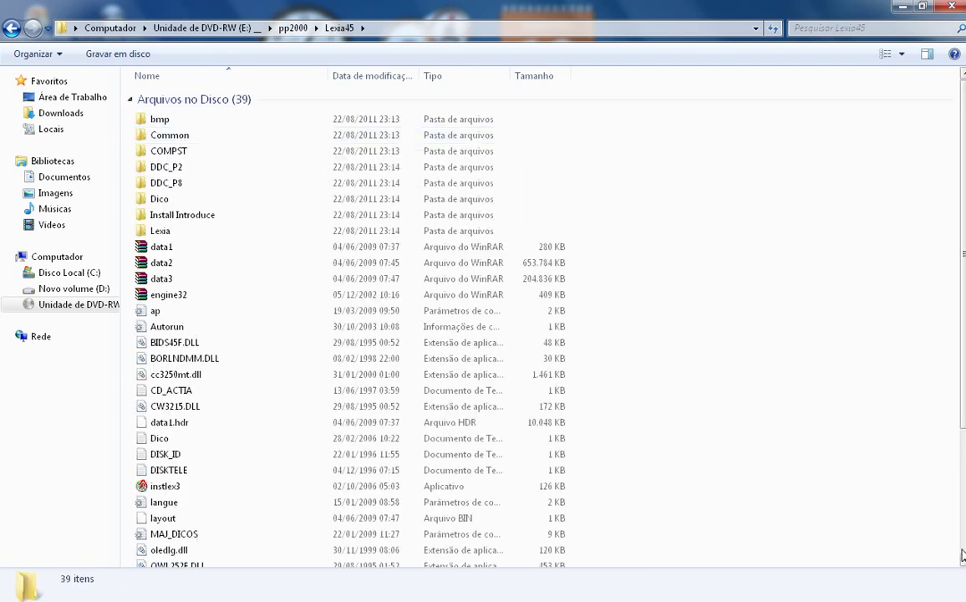
scroll(962, 553, down, 4)
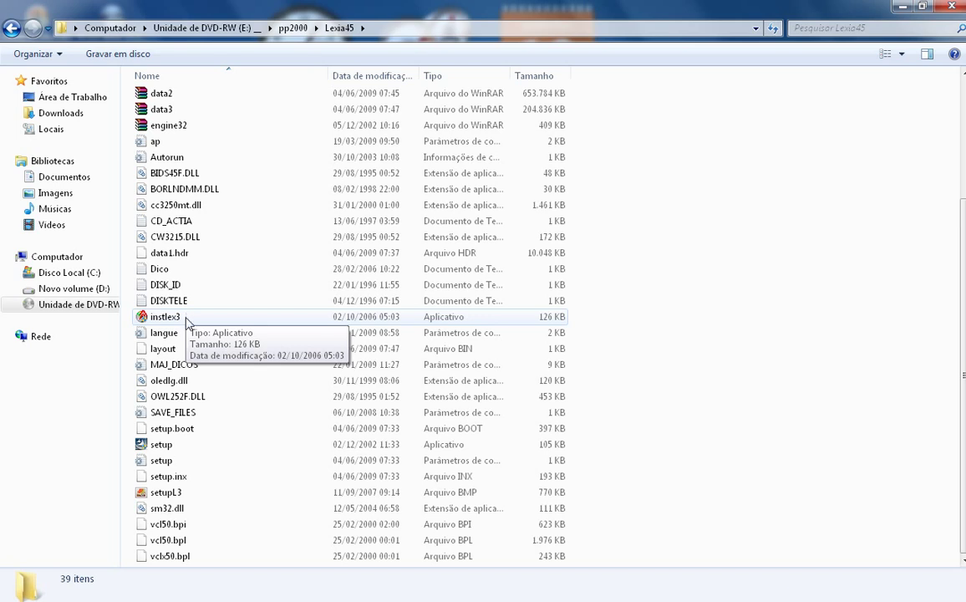
Step: Open picture 001 from the DVD's PP2000_09B, Install Introduce, Step as Picture folder, and close the viewer and folder window
click(11, 28)
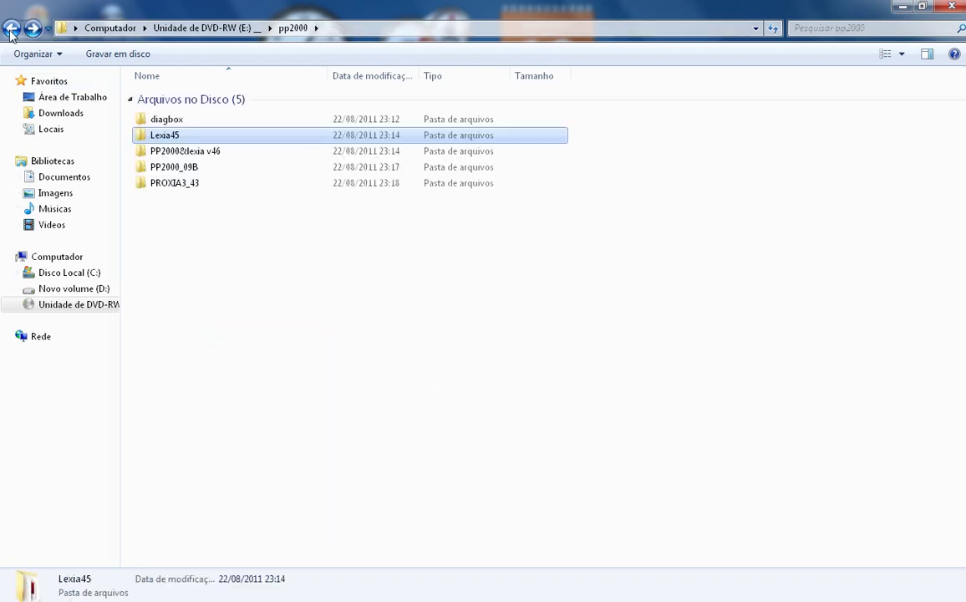
double_click(165, 167)
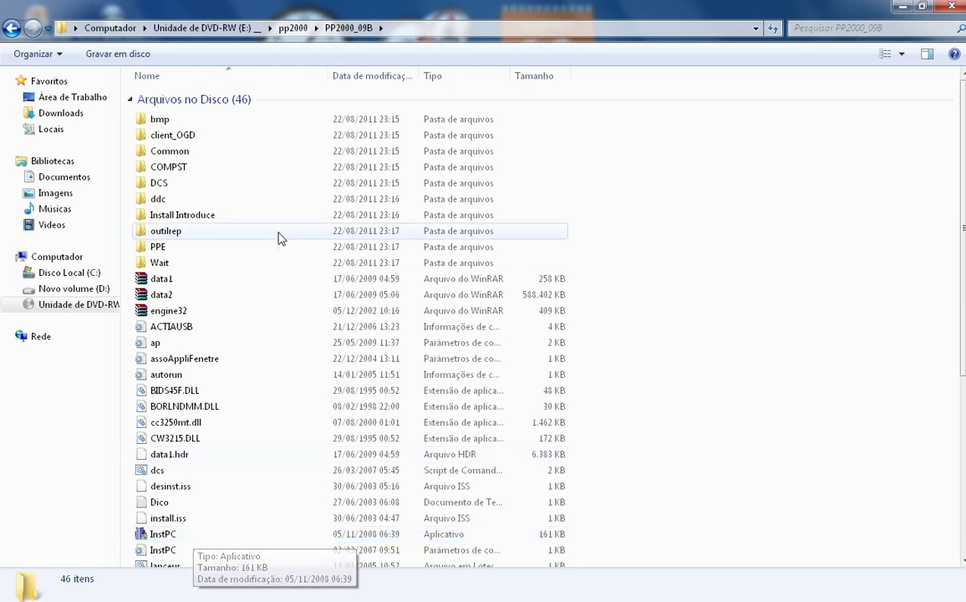
double_click(235, 222)
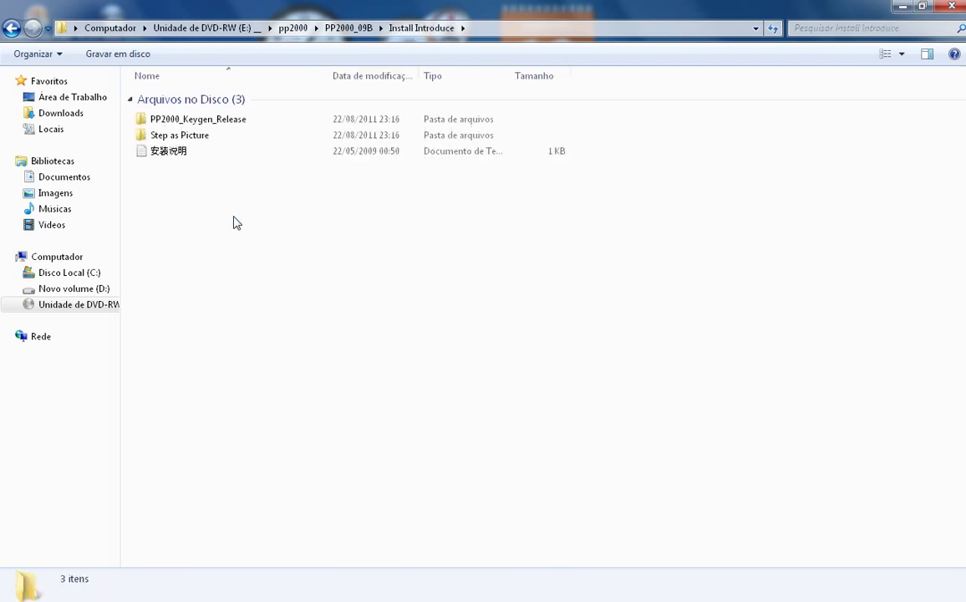
double_click(215, 138)
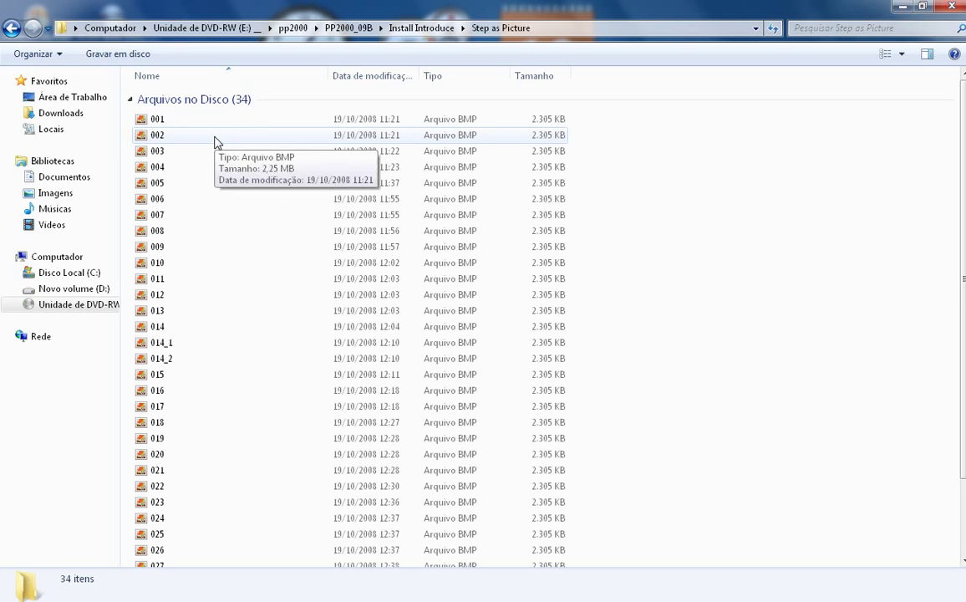
click(198, 124)
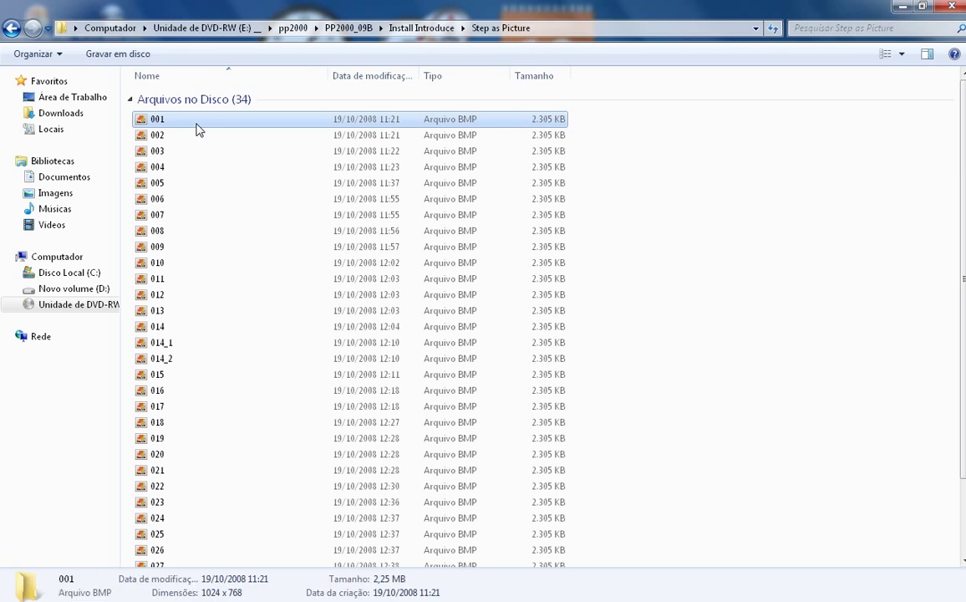
double_click(197, 125)
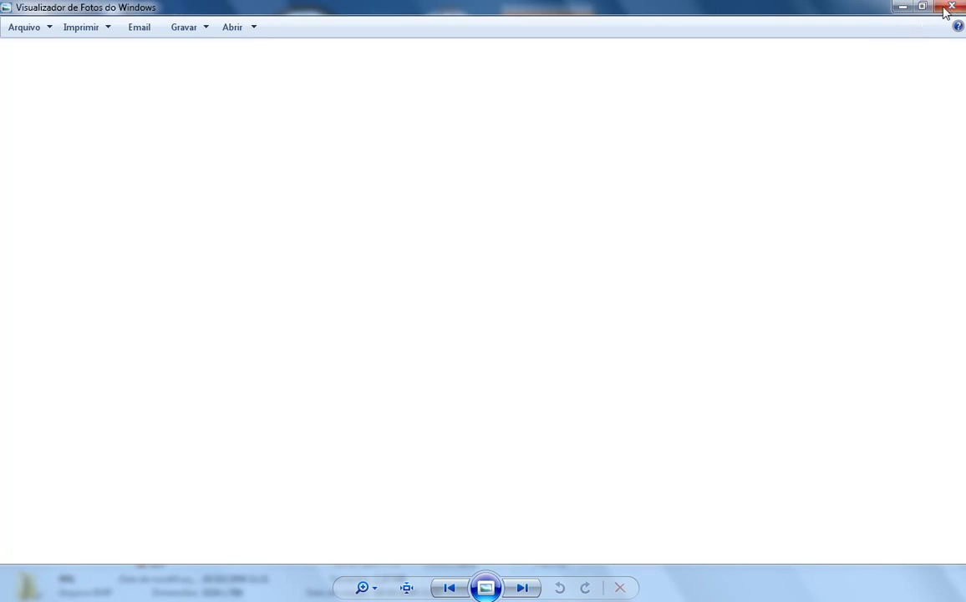
click(950, 7)
click(950, 7)
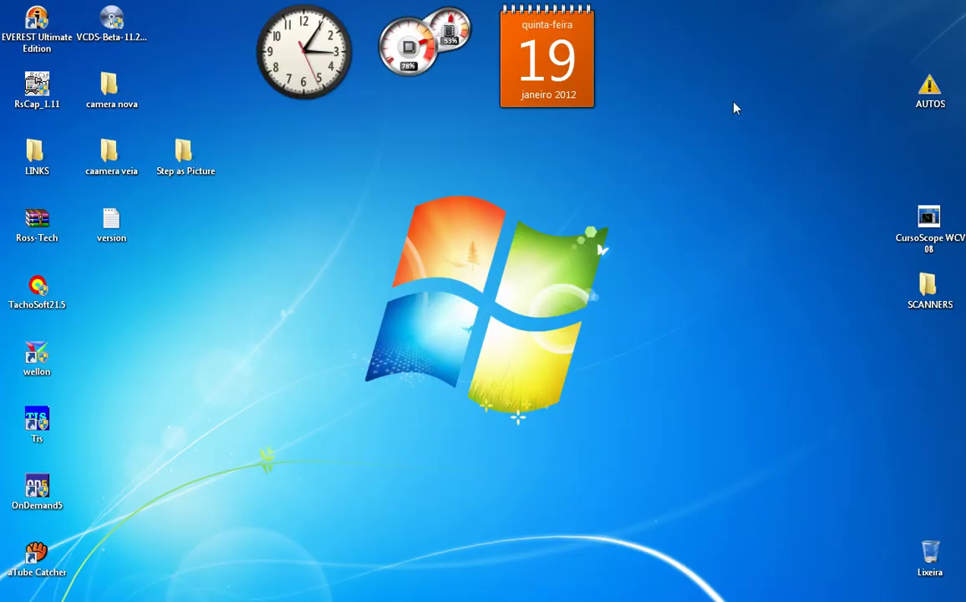
Step: View the installation pictures 001 to 008 in the desktop folder Step as Picture
double_click(180, 153)
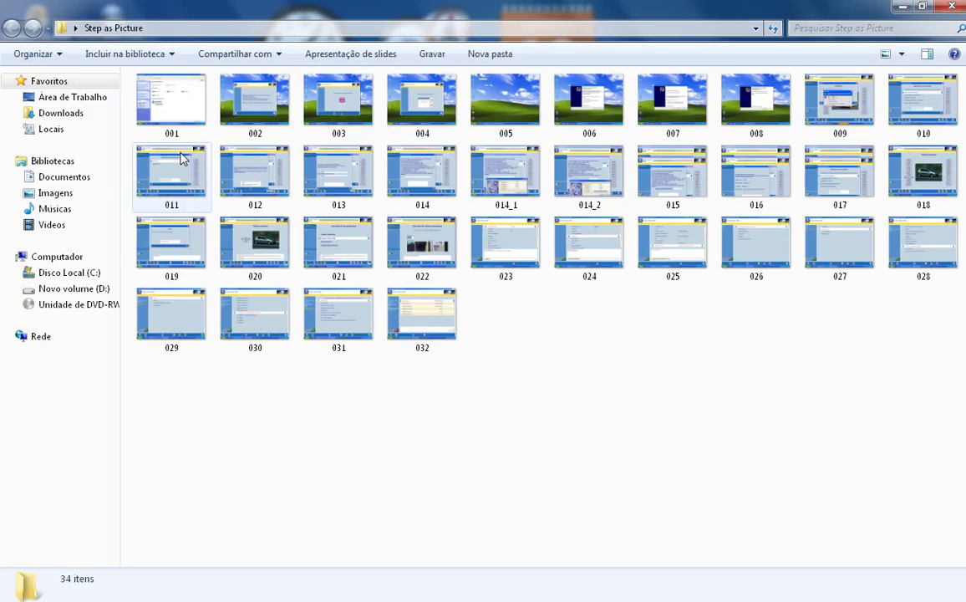
double_click(178, 115)
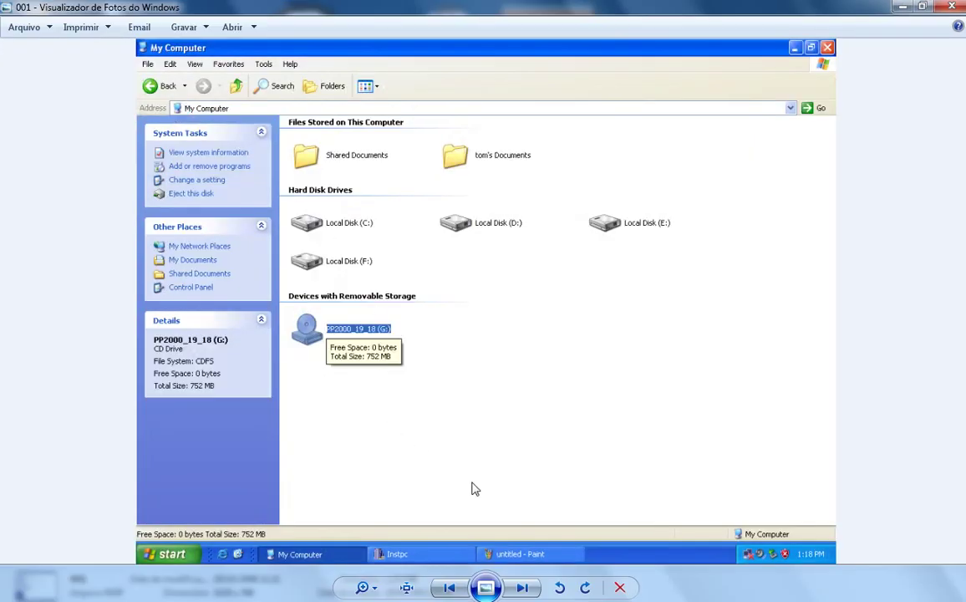
click(522, 588)
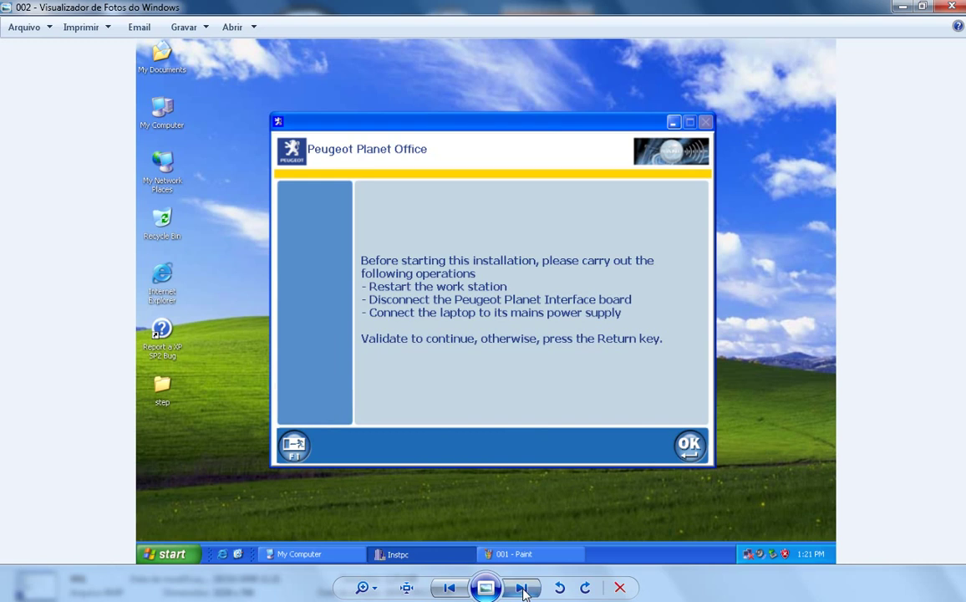
click(521, 587)
click(521, 587)
click(521, 587)
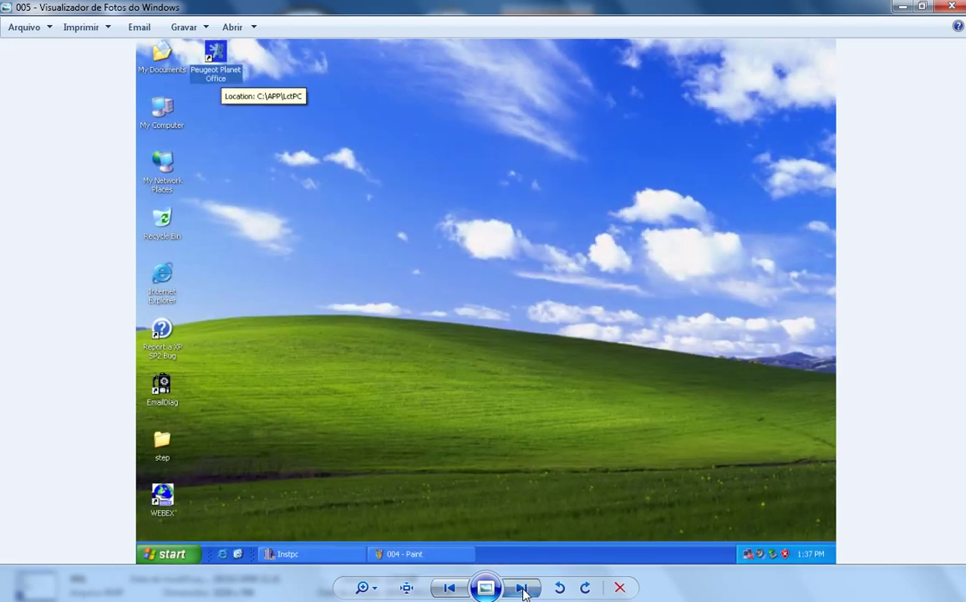
click(521, 587)
click(521, 587)
click(521, 587)
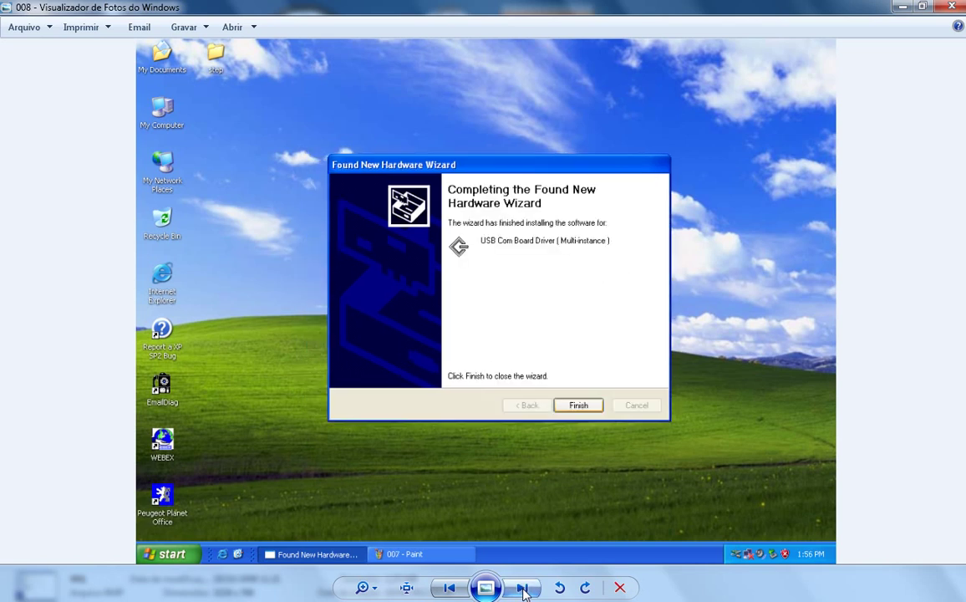
Step: Continue through the Peugeot Planet Office application management and manual activation pictures, from 009 to 014_1
click(521, 588)
click(522, 587)
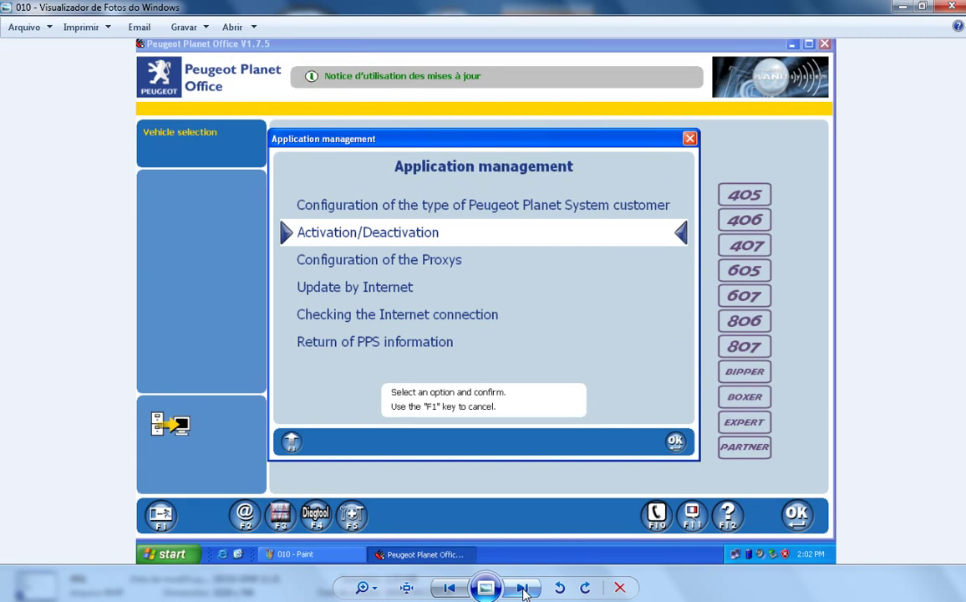
click(524, 588)
click(524, 587)
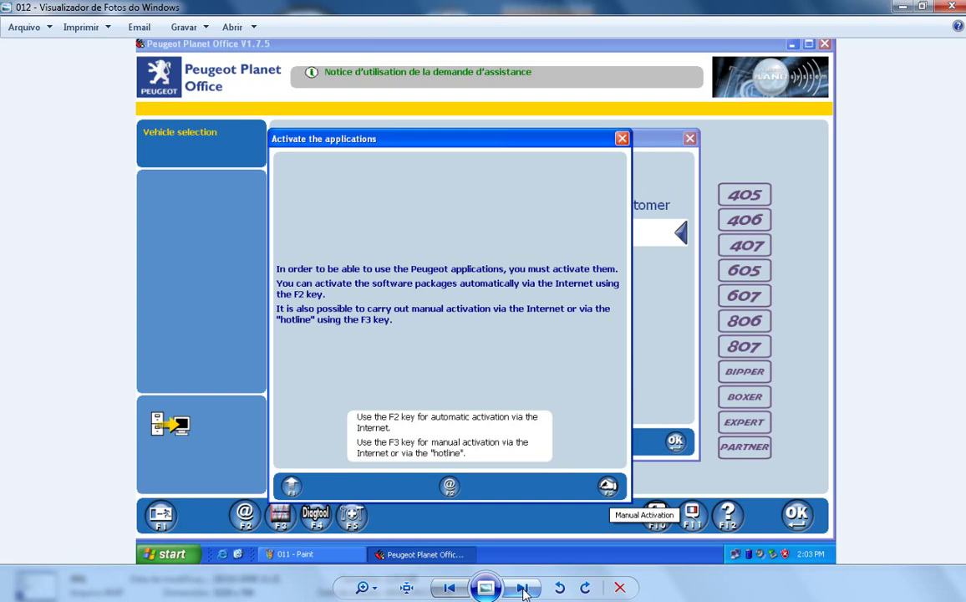
click(522, 589)
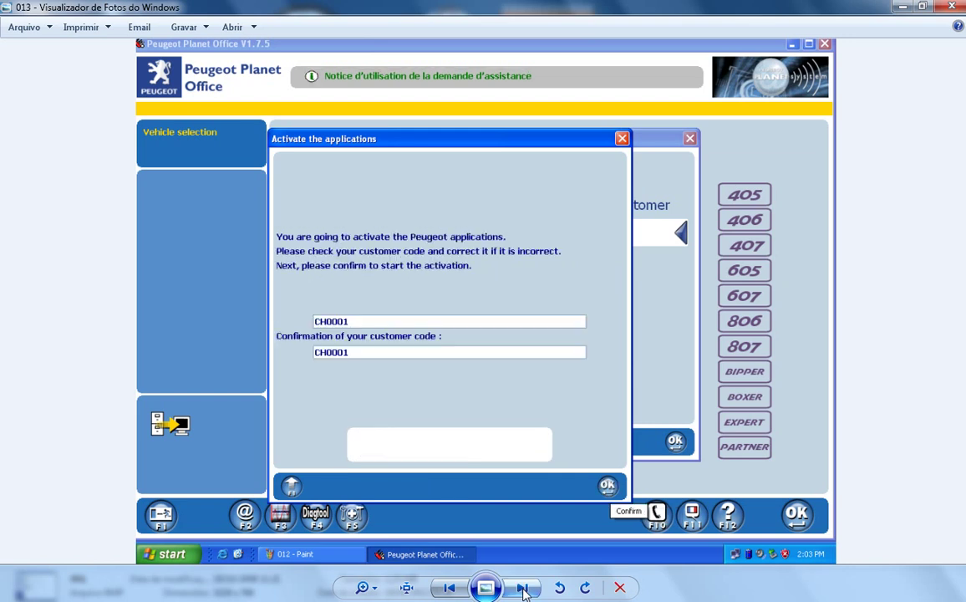
click(522, 589)
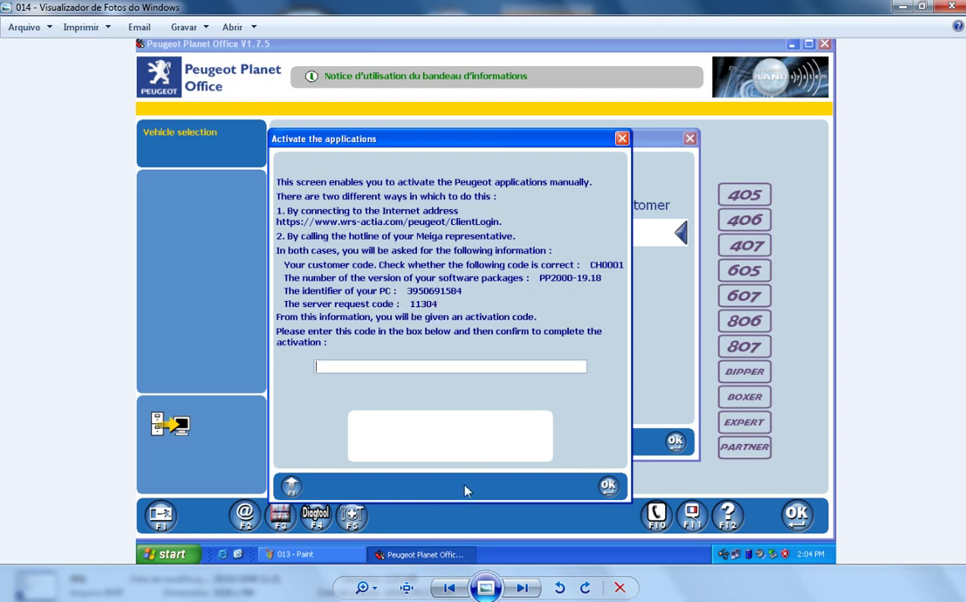
click(523, 588)
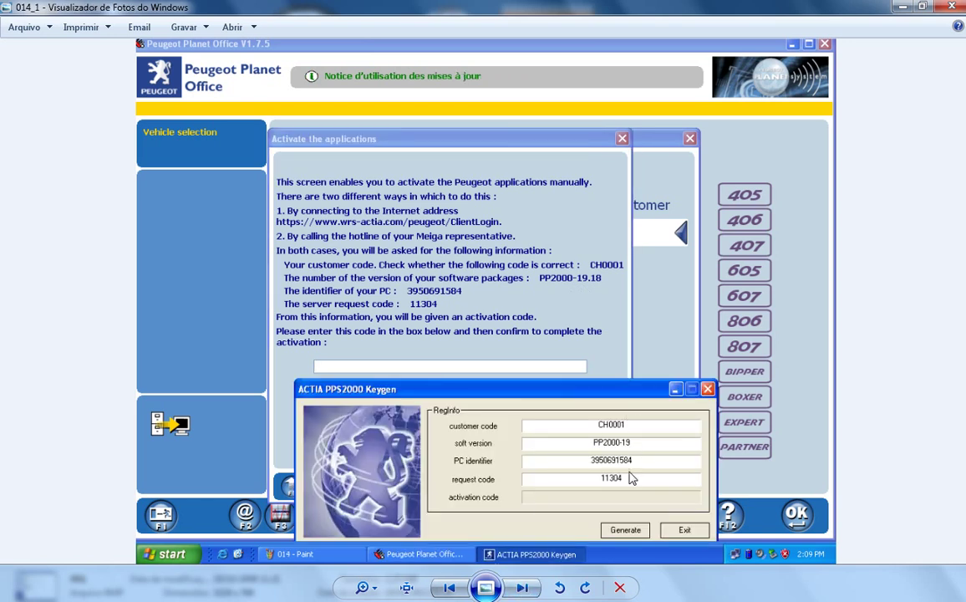
Step: Continue through the activation code and application management pictures, from 014_2 to 017
click(522, 588)
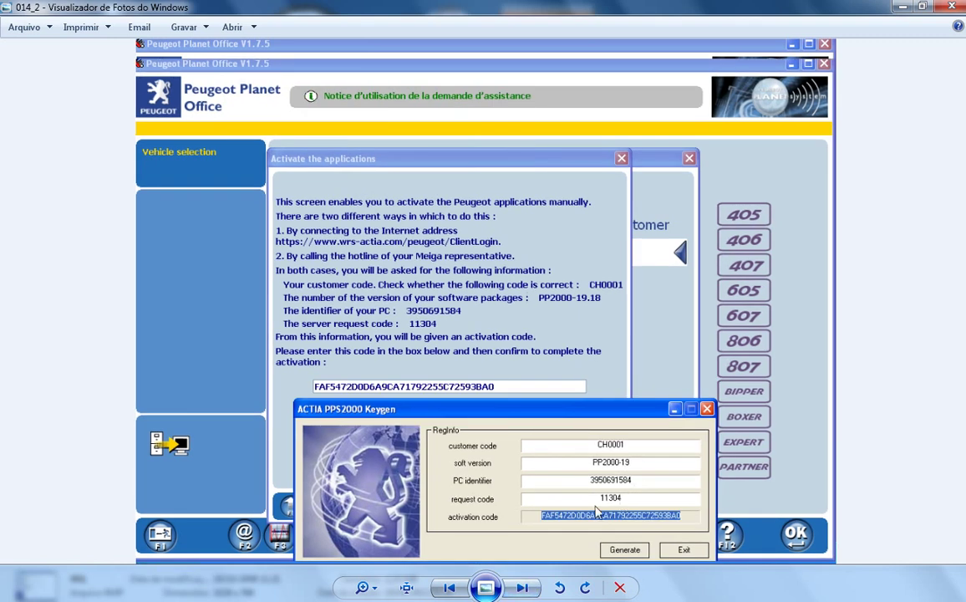
click(522, 589)
click(522, 588)
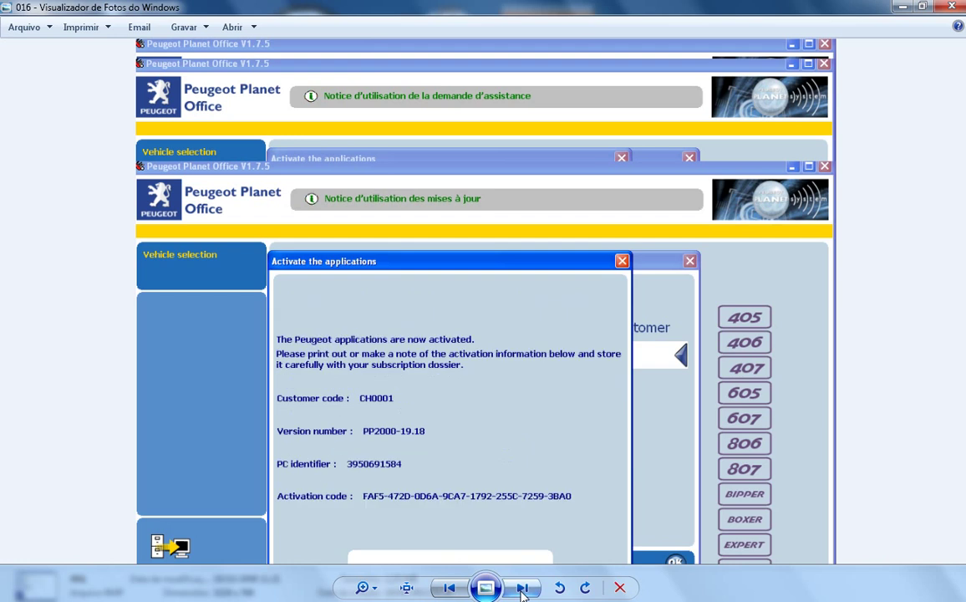
click(522, 588)
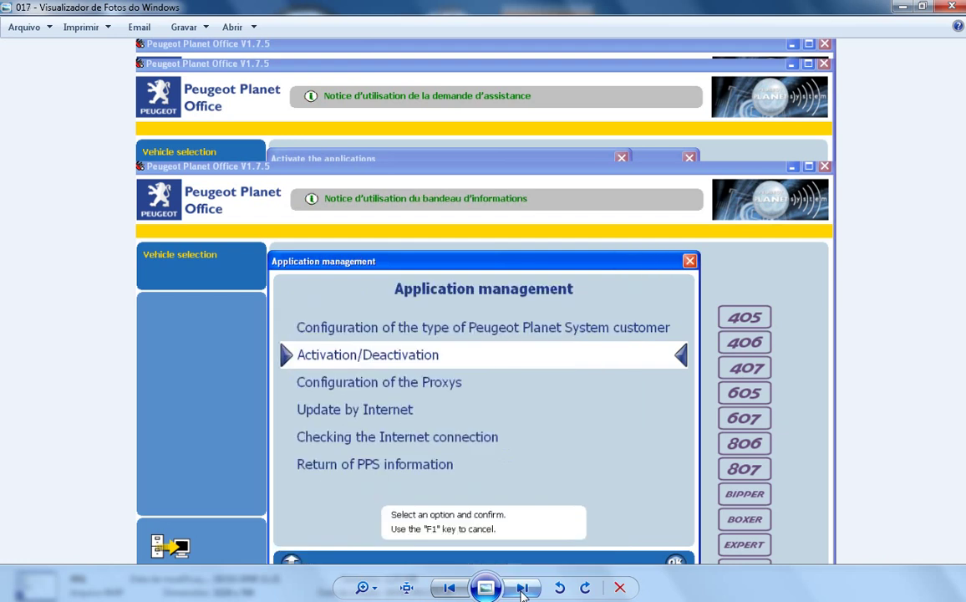
Step: View the vehicle selection and vehicle information pictures from 018 to 022, and close the picture viewer
click(522, 588)
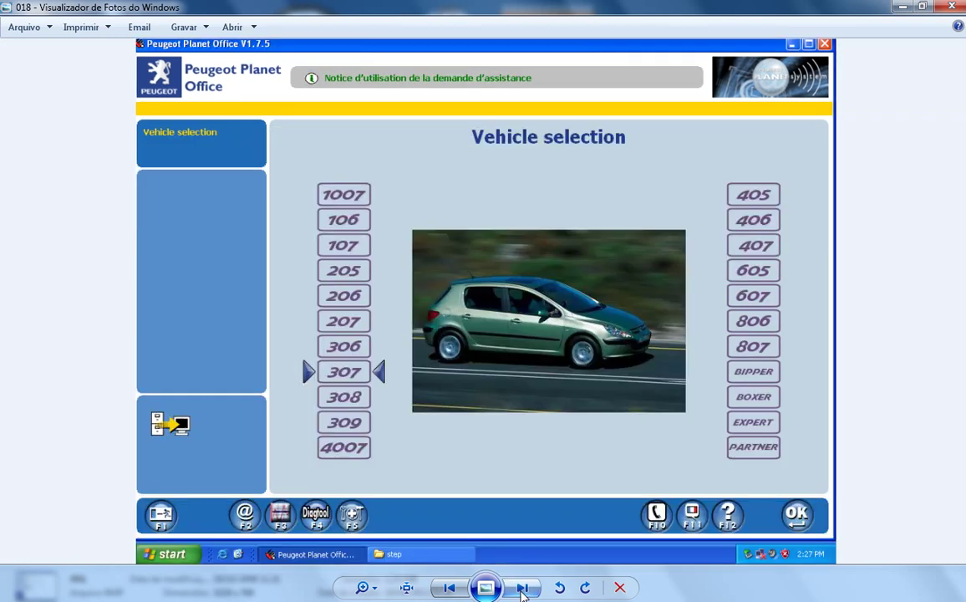
click(523, 588)
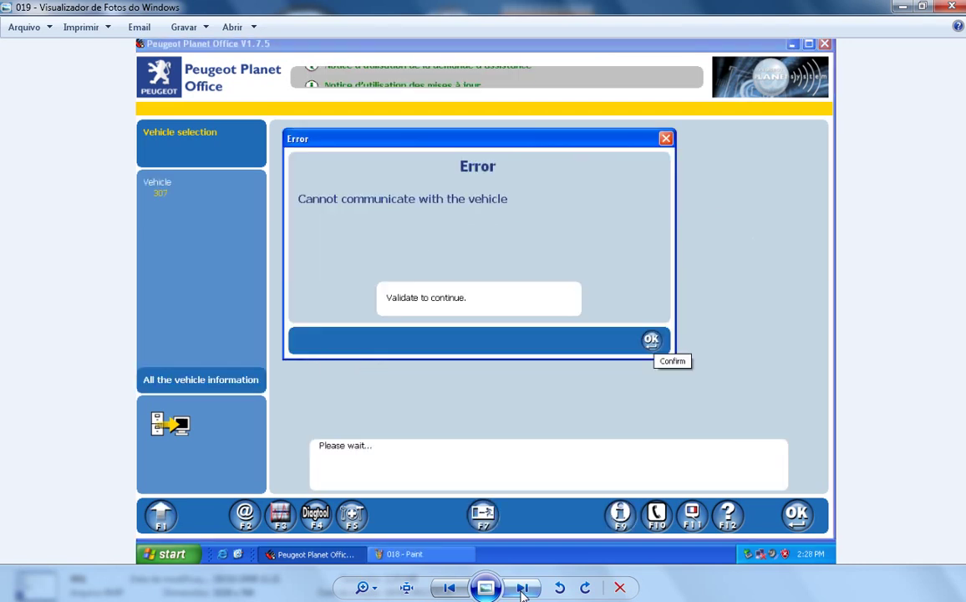
click(522, 588)
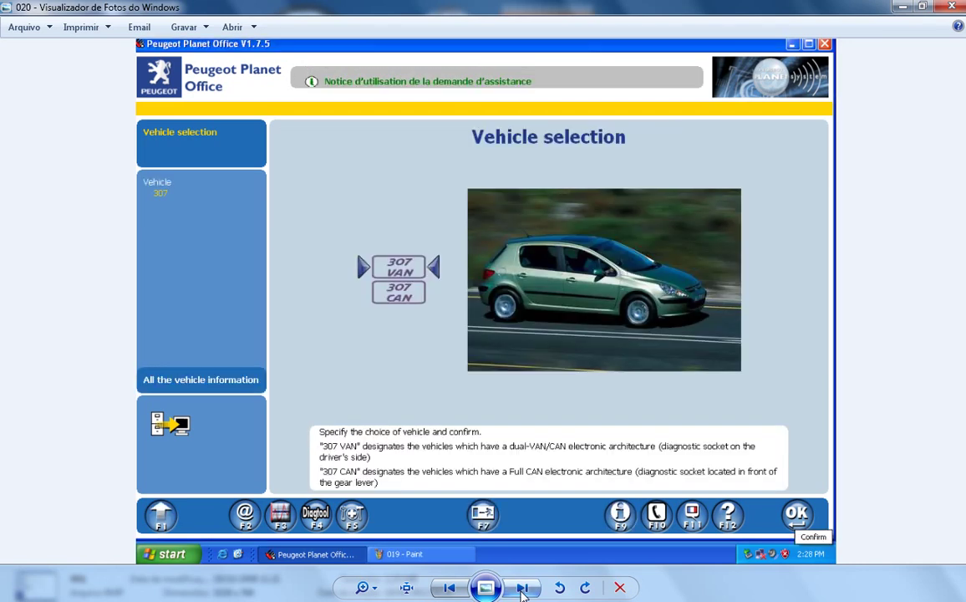
click(522, 588)
click(522, 588)
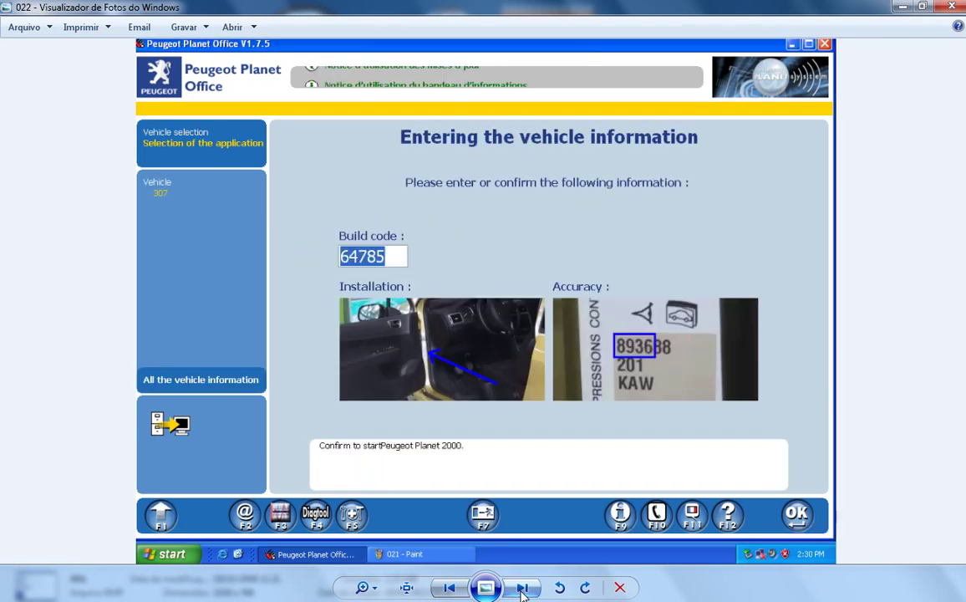
click(950, 8)
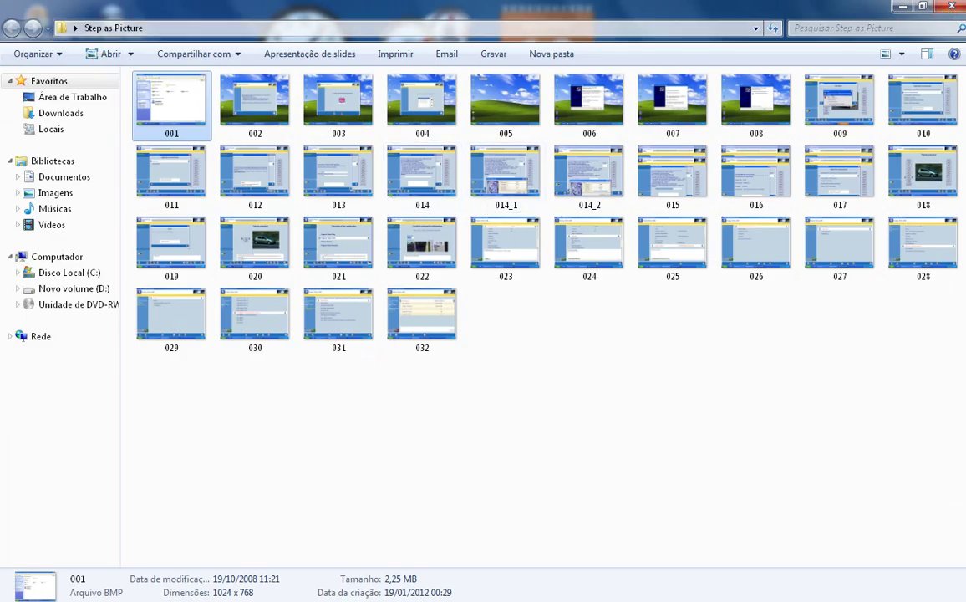
Step: Browse the DVD-RW drive (E:) to the PP2000_Keygen_Release folder inside pp2000, PP2000_09B, Install Introduce
click(18, 593)
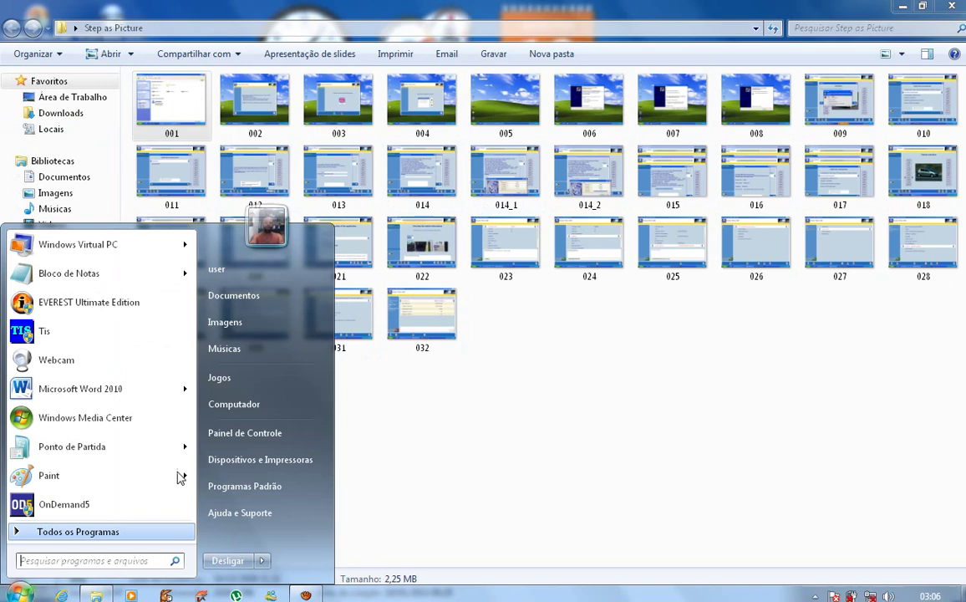
click(255, 408)
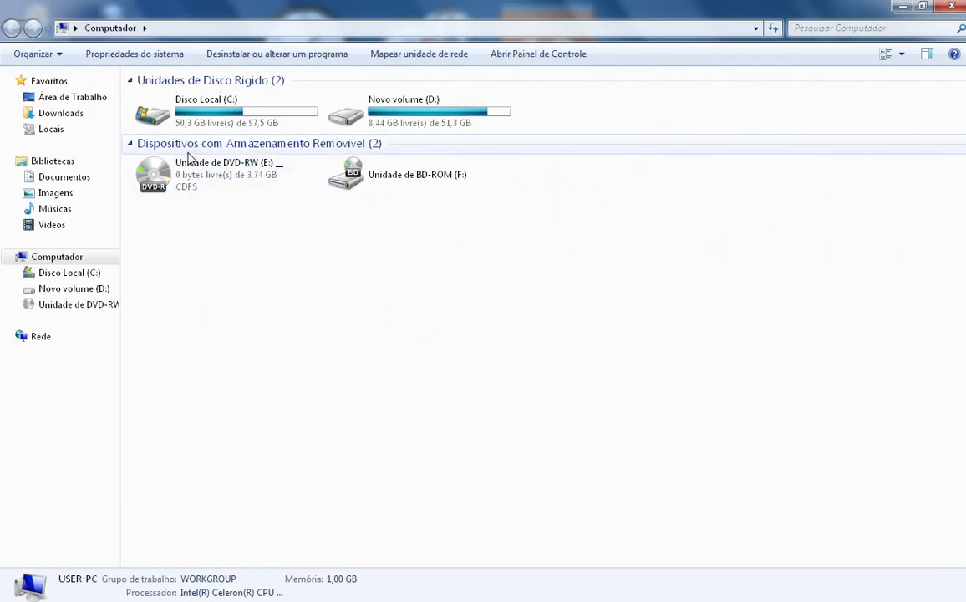
double_click(187, 175)
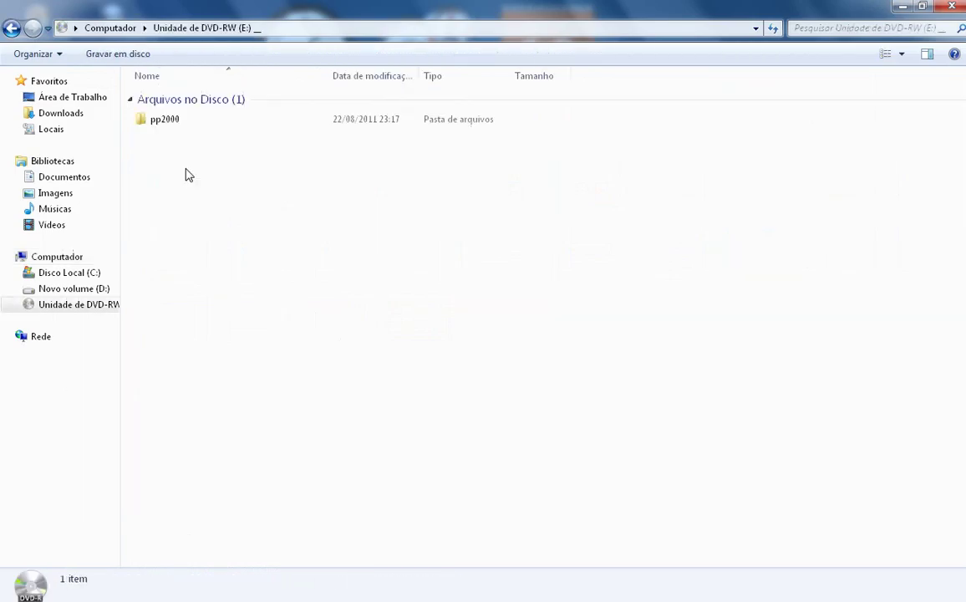
double_click(167, 123)
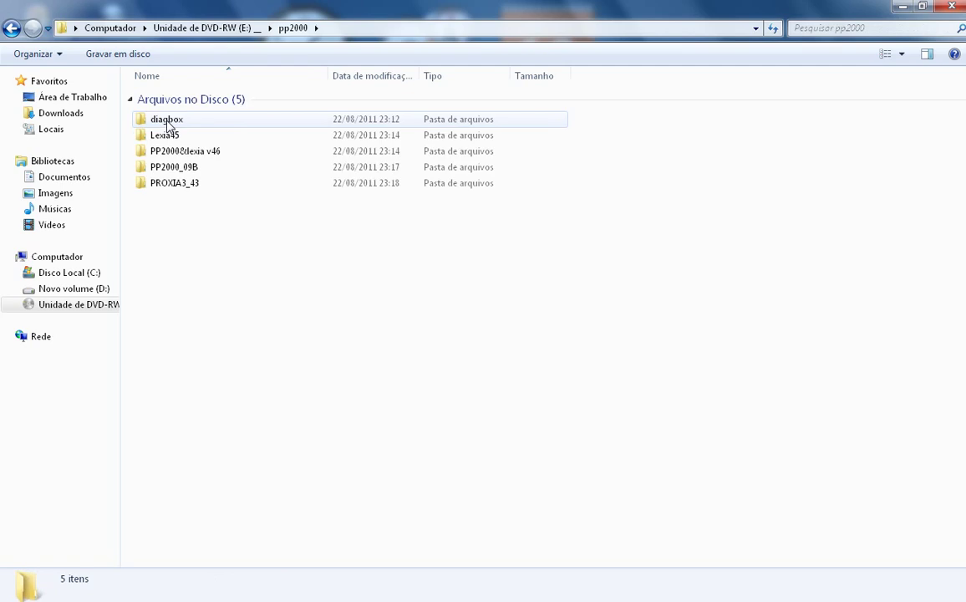
double_click(191, 170)
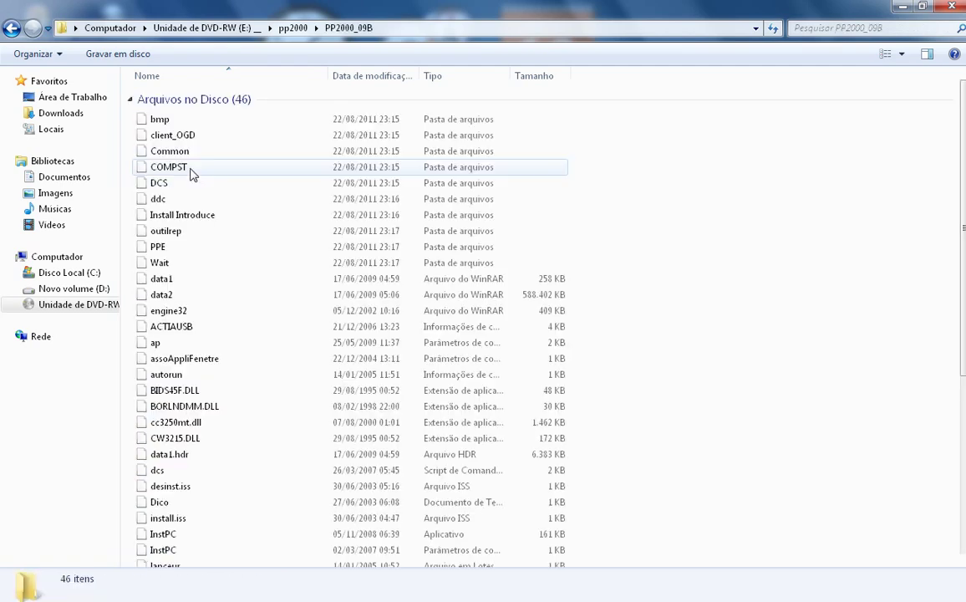
double_click(195, 219)
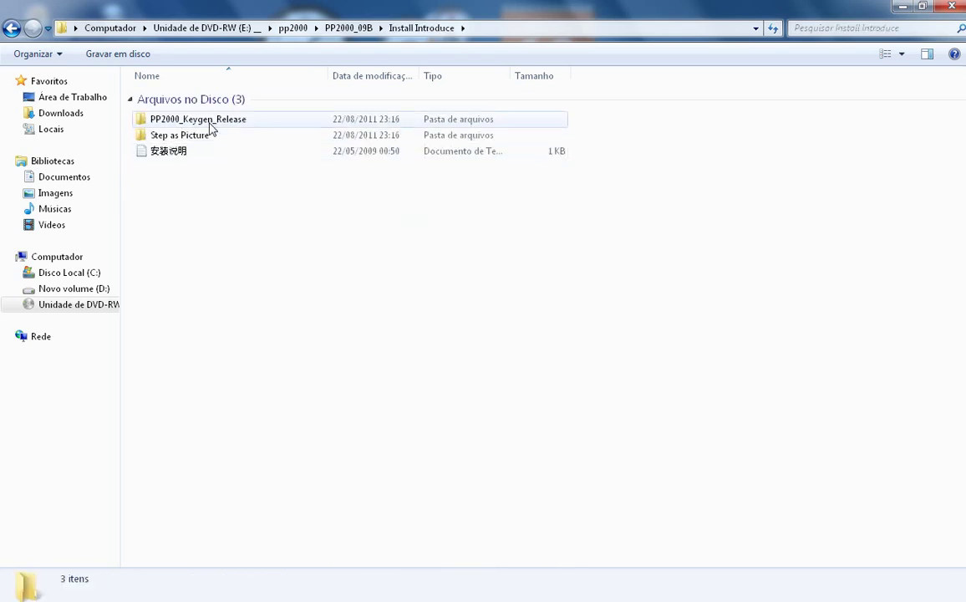
double_click(198, 119)
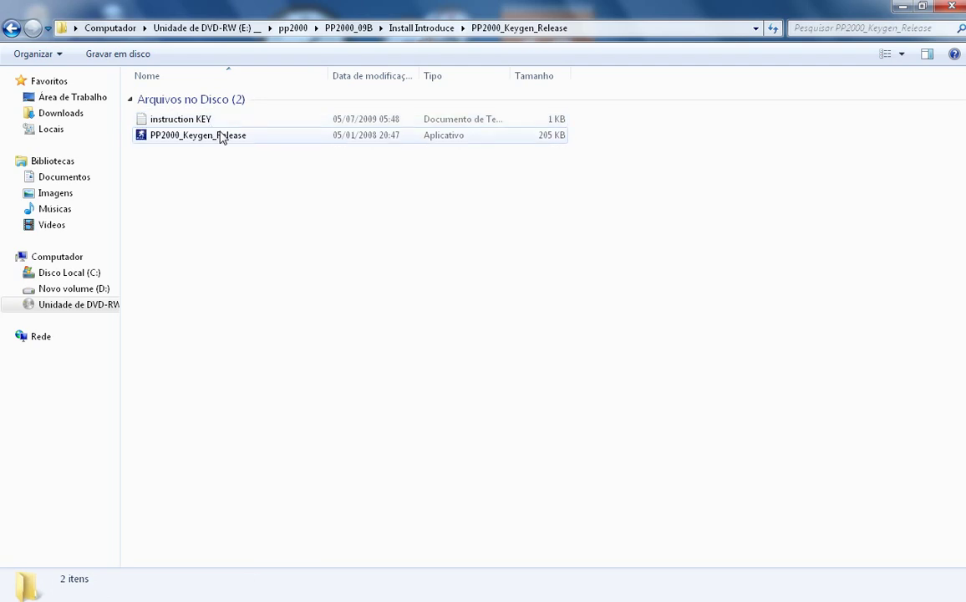
Step: Open the PP2000_Keygen_Release application to show its registration fields, and exit it without entering anything
click(222, 137)
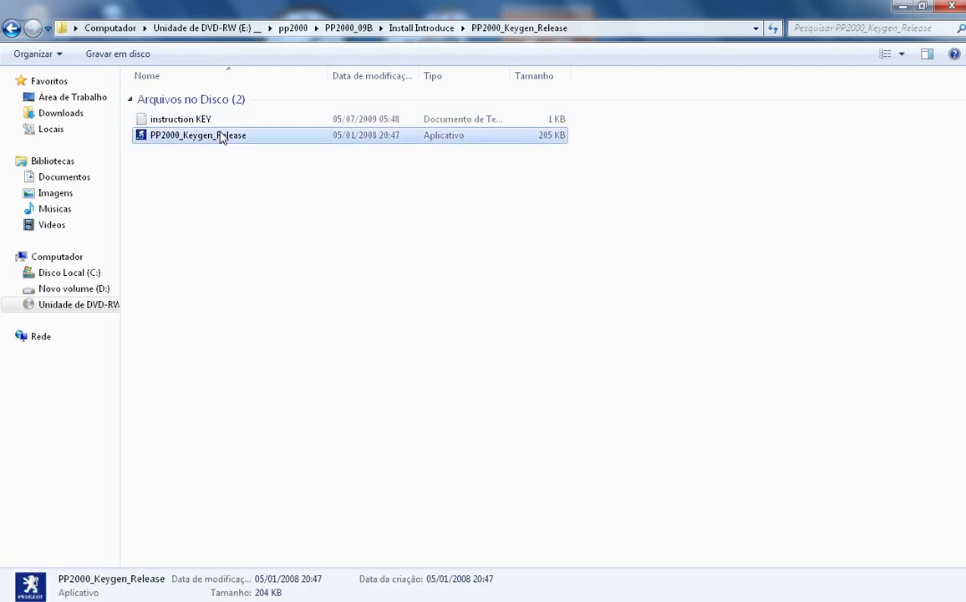
double_click(221, 137)
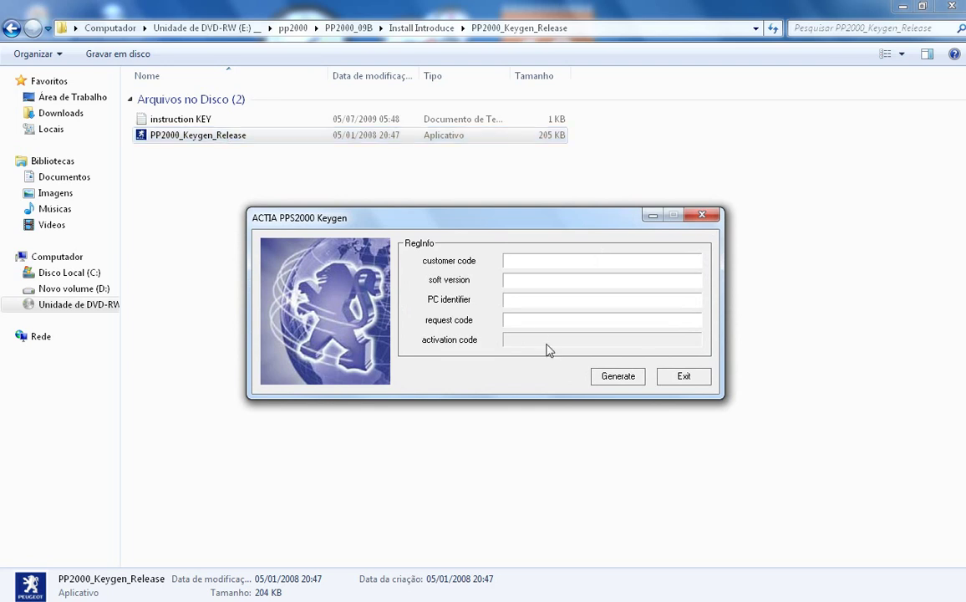
click(682, 376)
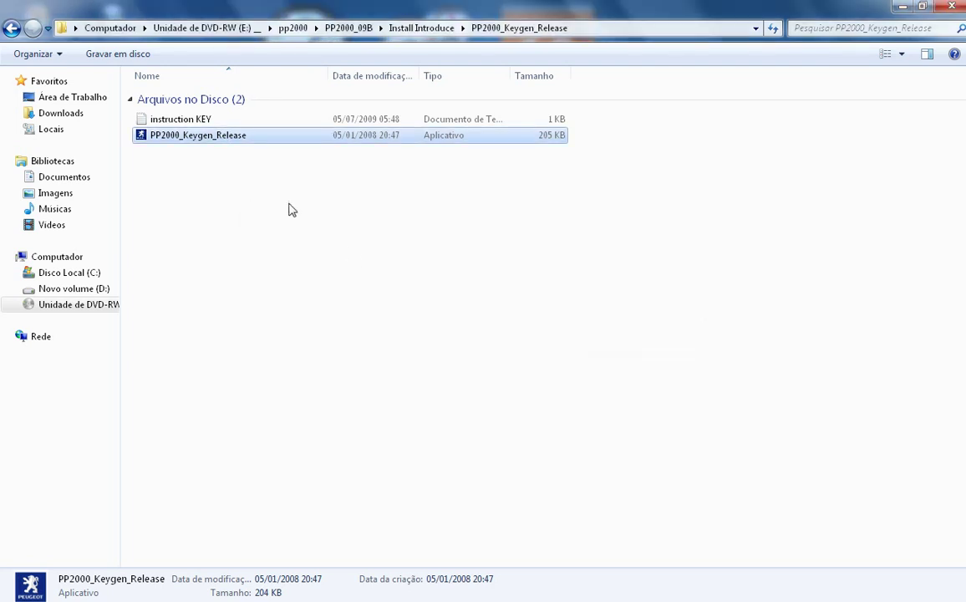
Step: Return to the pp2000 folder and browse into Lexia45, Install Introduce, LEXIA-345_Keygen_Release
click(11, 29)
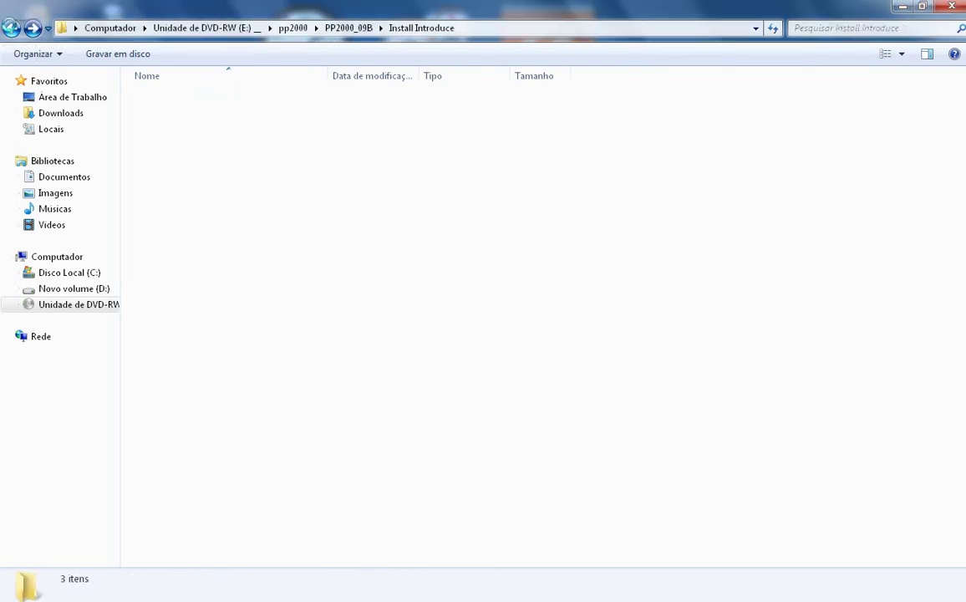
click(11, 29)
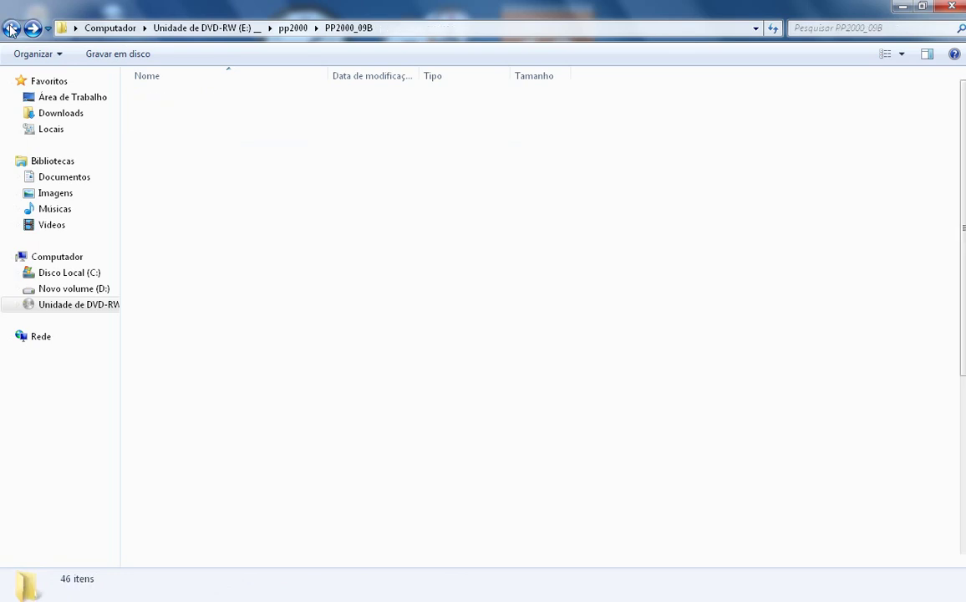
click(10, 29)
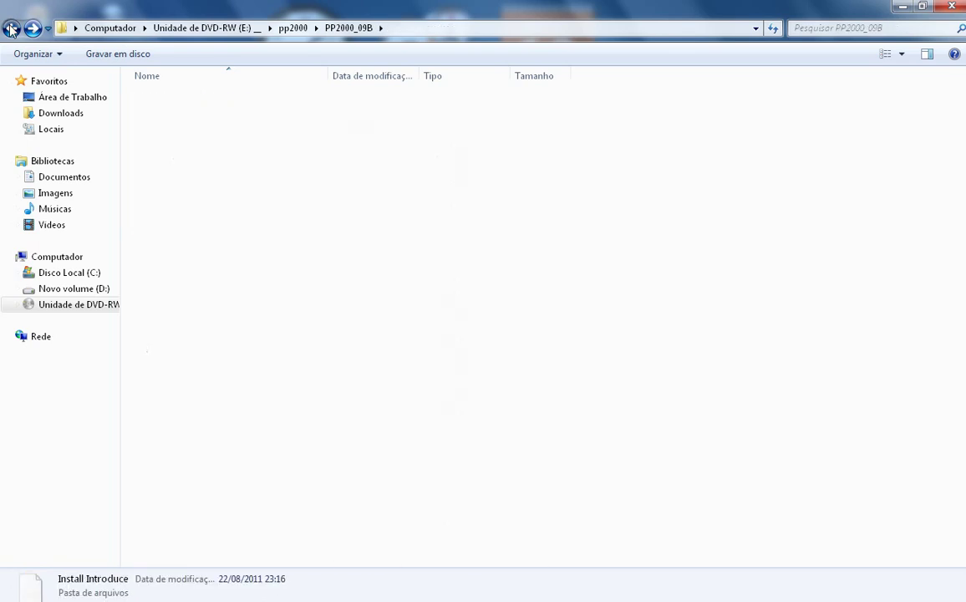
double_click(169, 135)
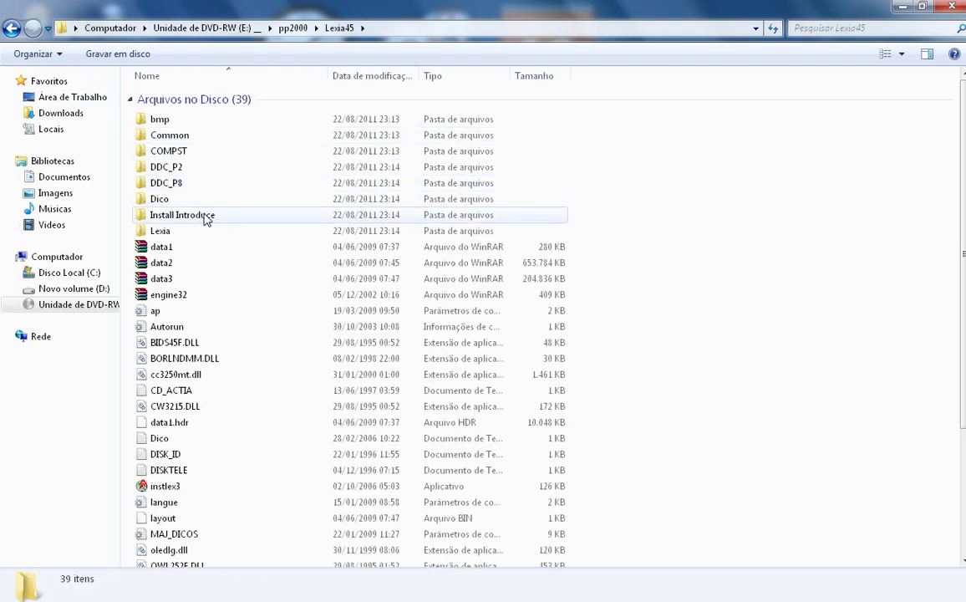
click(206, 219)
double_click(206, 219)
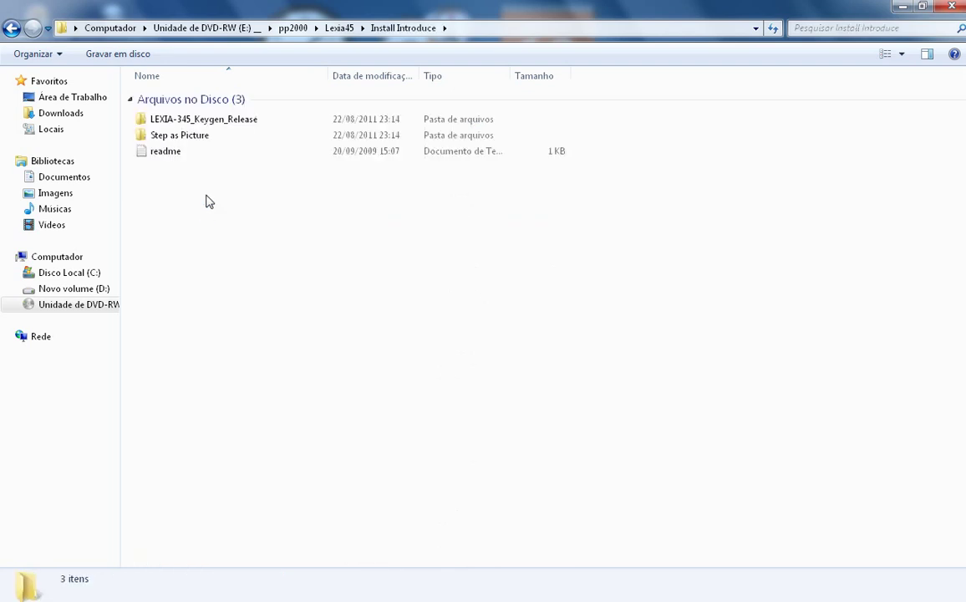
click(234, 125)
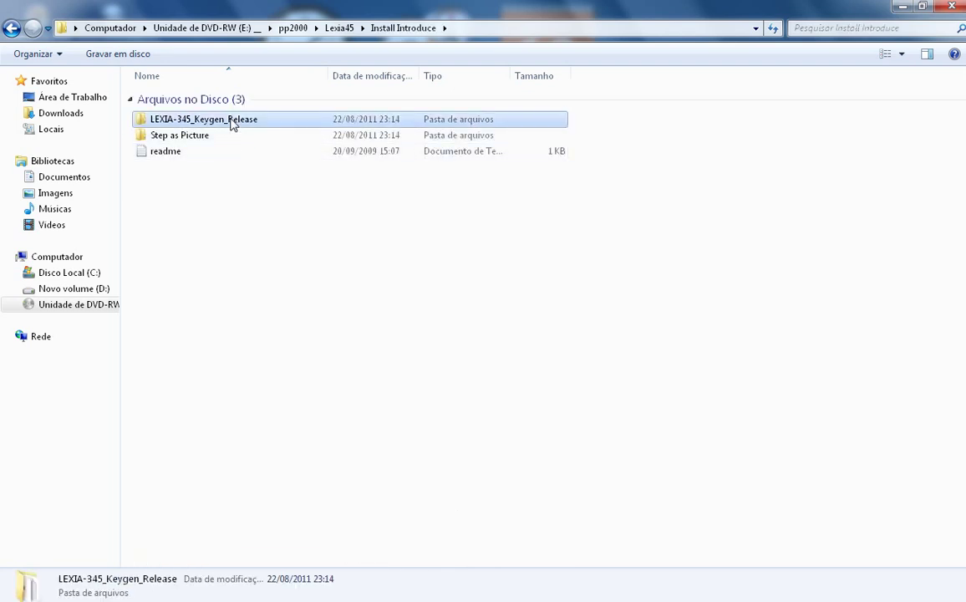
double_click(233, 123)
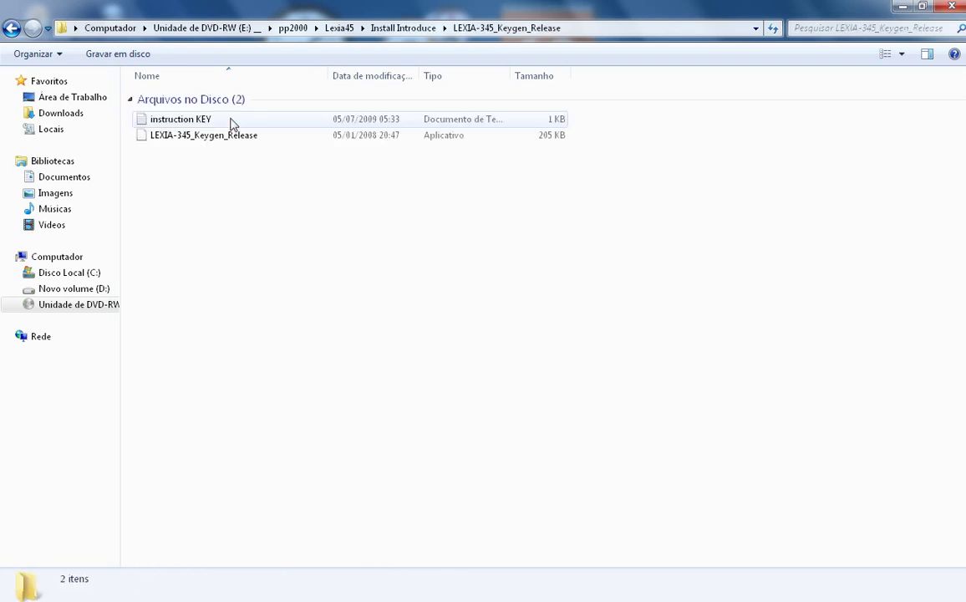
Step: Open the LEXIA-345_Keygen_Release application to show its registration fields, and exit it
click(239, 142)
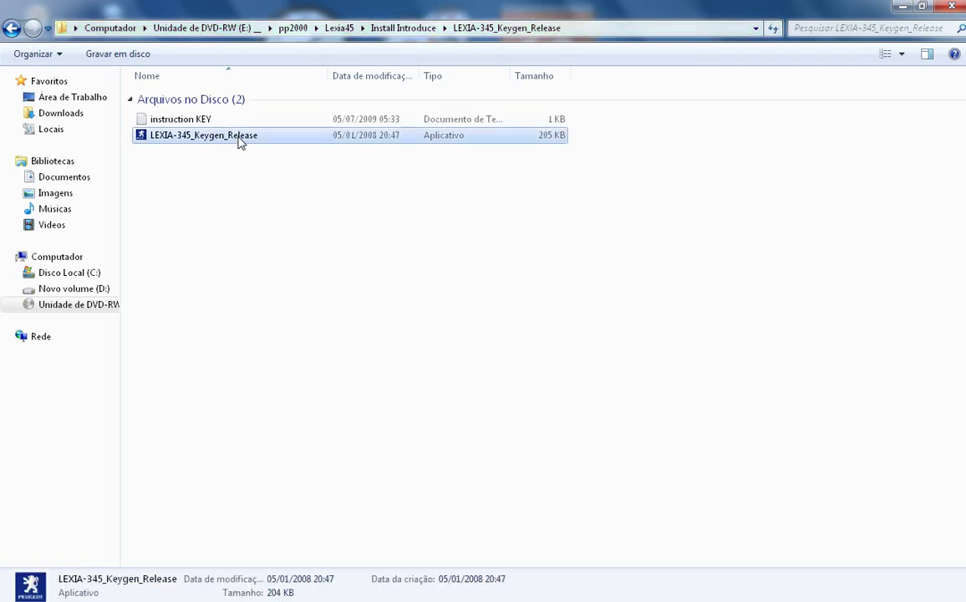
double_click(239, 141)
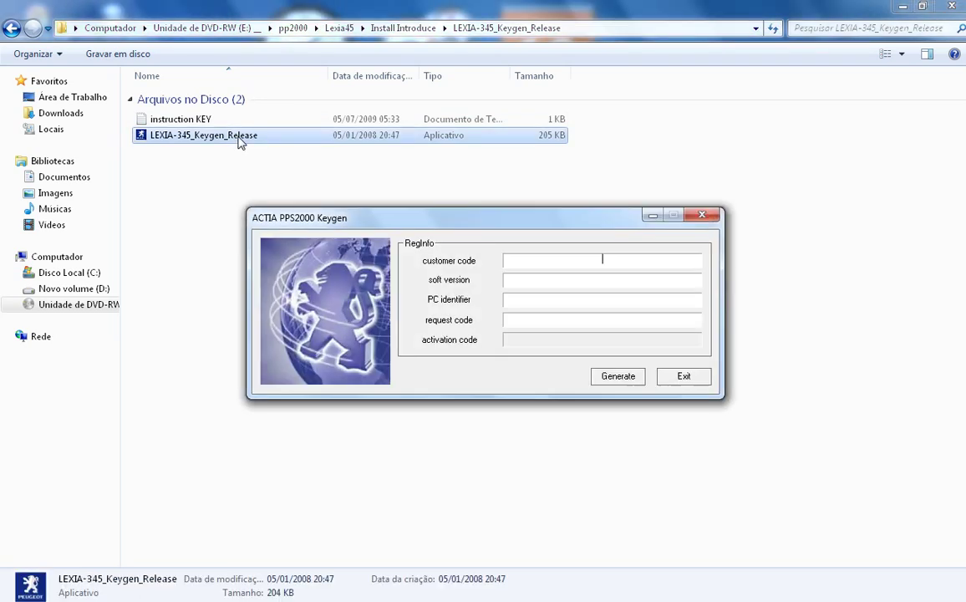
click(683, 376)
Step: Go back to Lexia45's Install Introduce folder and open its Step as Picture folder
click(11, 30)
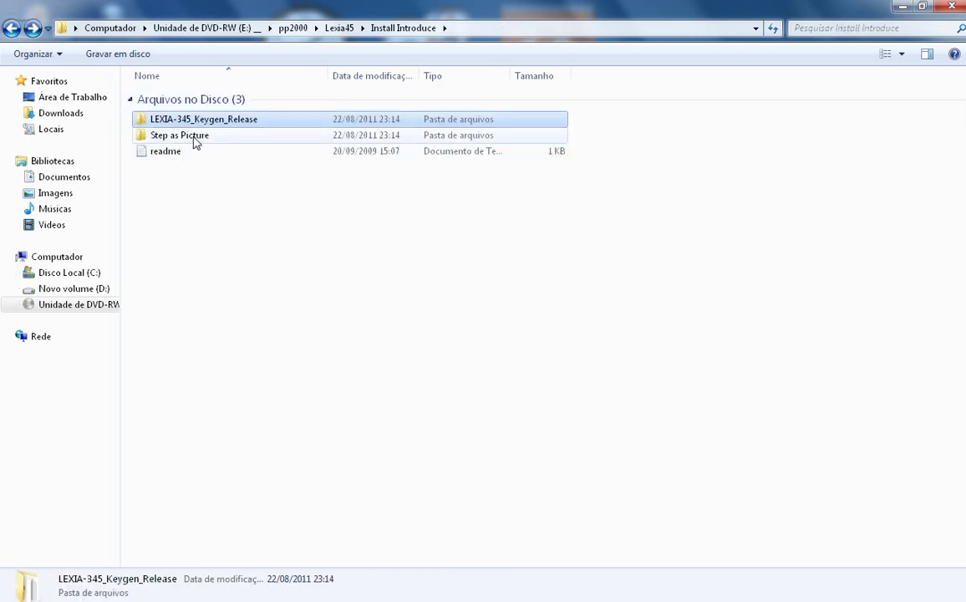
click(197, 140)
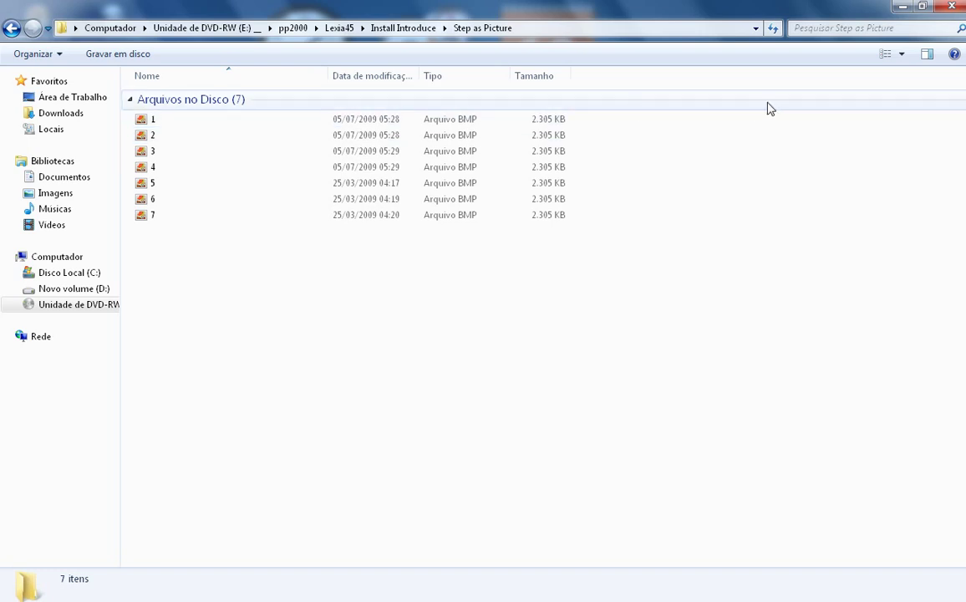
click(901, 55)
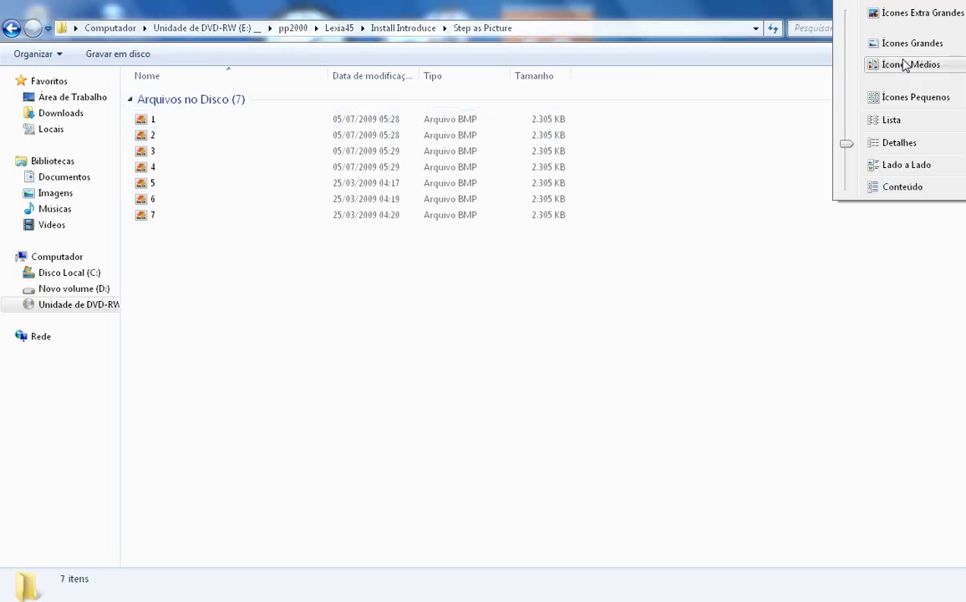
click(783, 177)
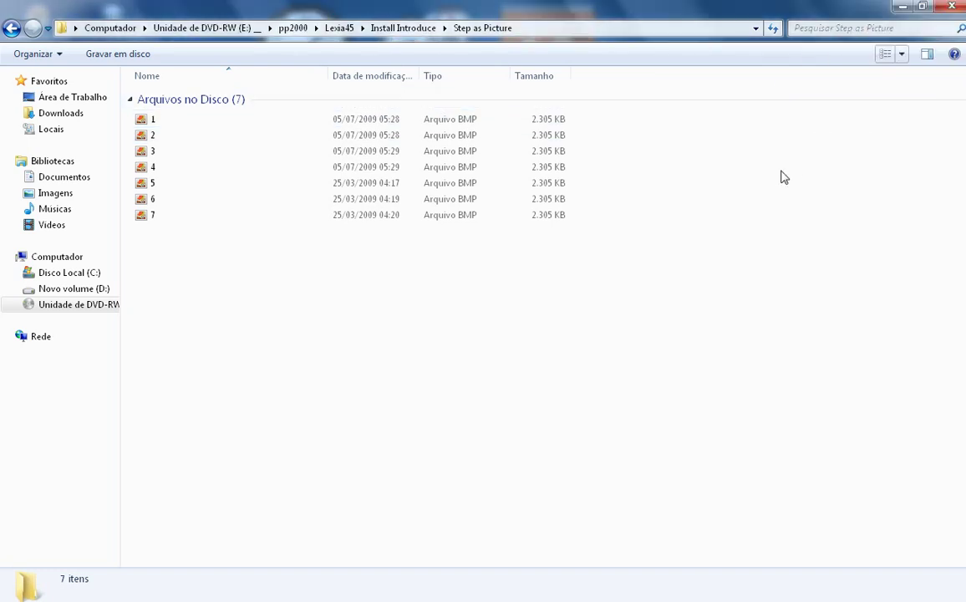
right_click(780, 173)
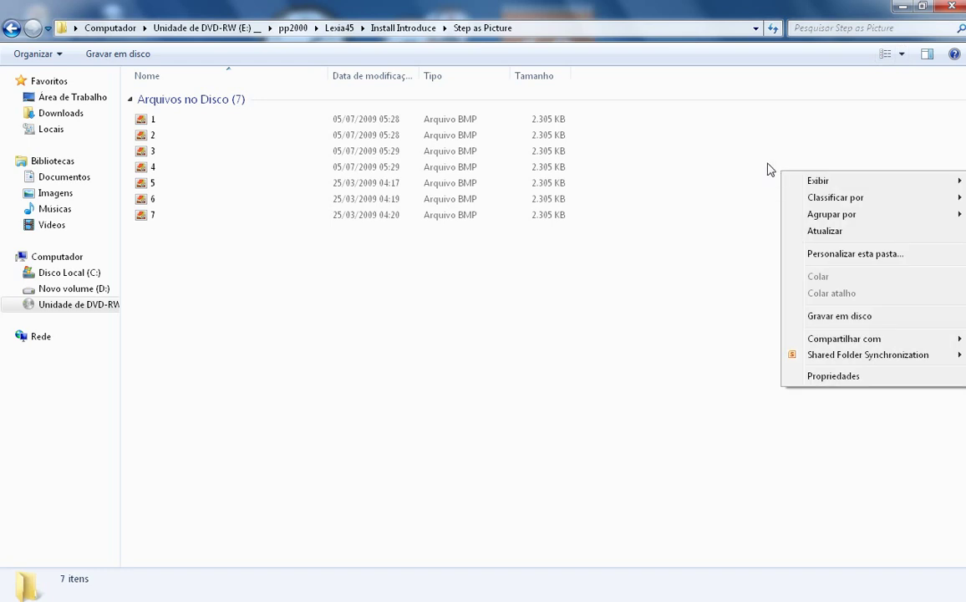
click(769, 169)
click(901, 55)
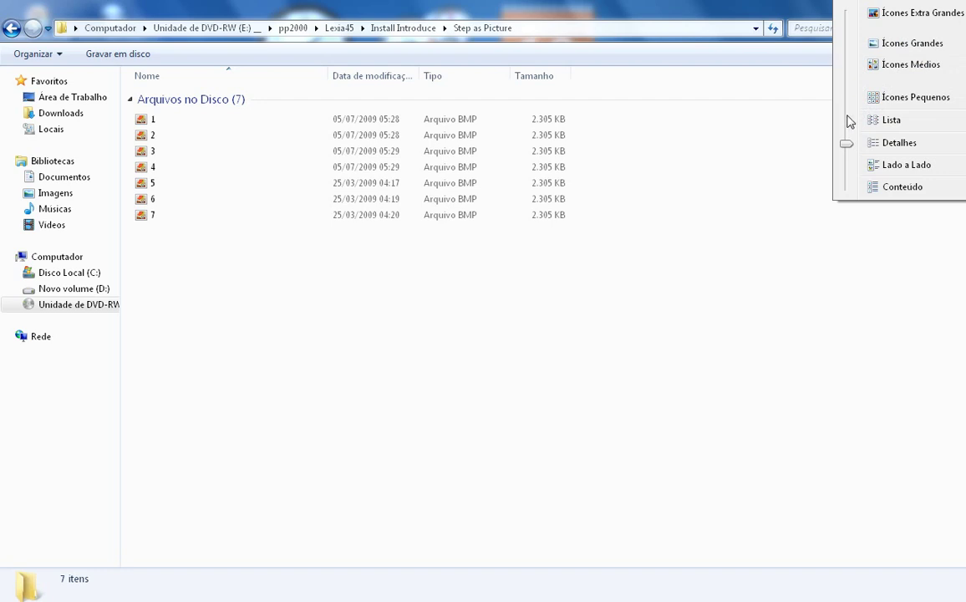
click(790, 156)
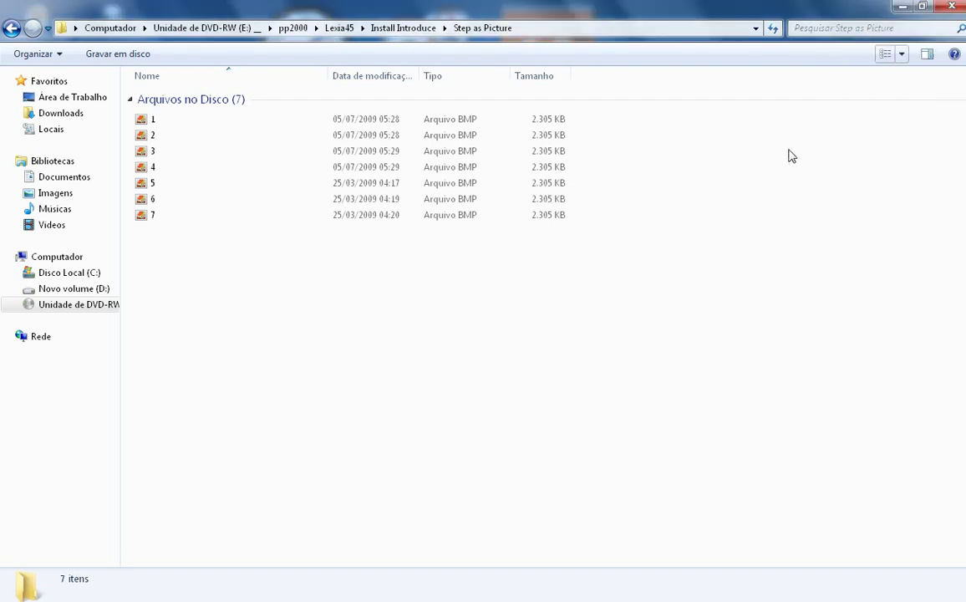
click(902, 55)
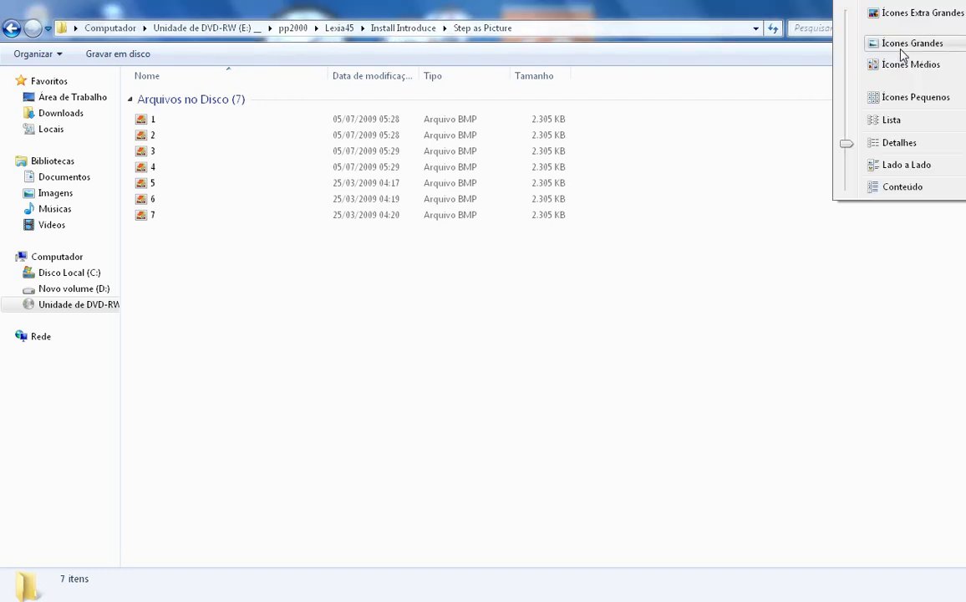
click(750, 171)
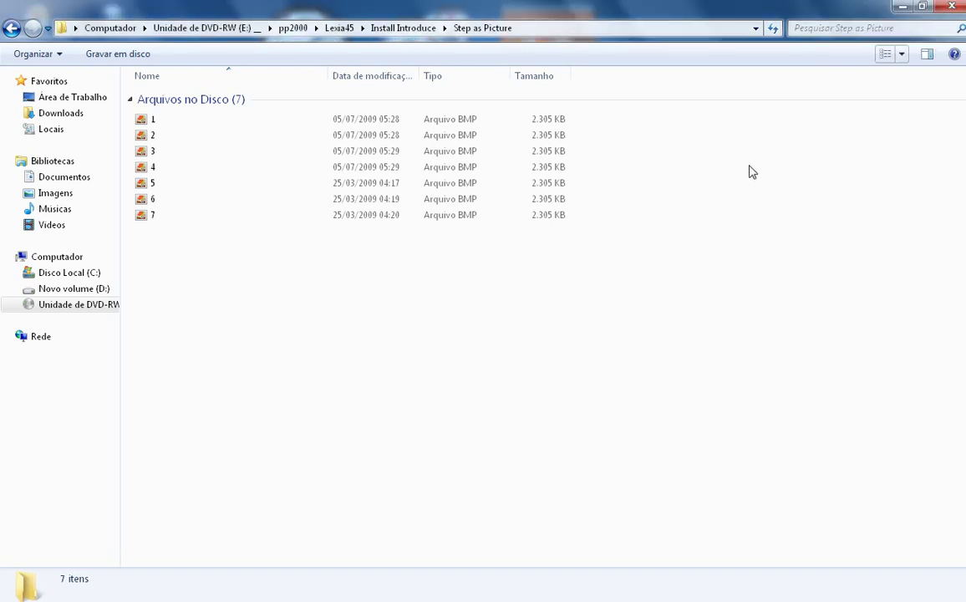
click(925, 57)
click(925, 56)
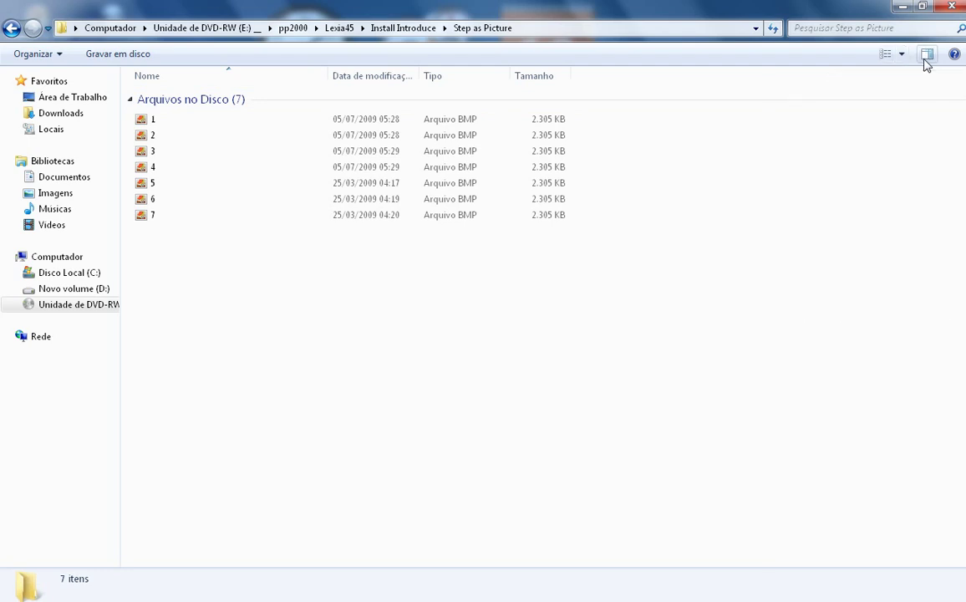
Step: Open picture 1 from the Step as Picture folder in Windows Photo Viewer, advance to picture 2, and exit the viewer
right_click(220, 121)
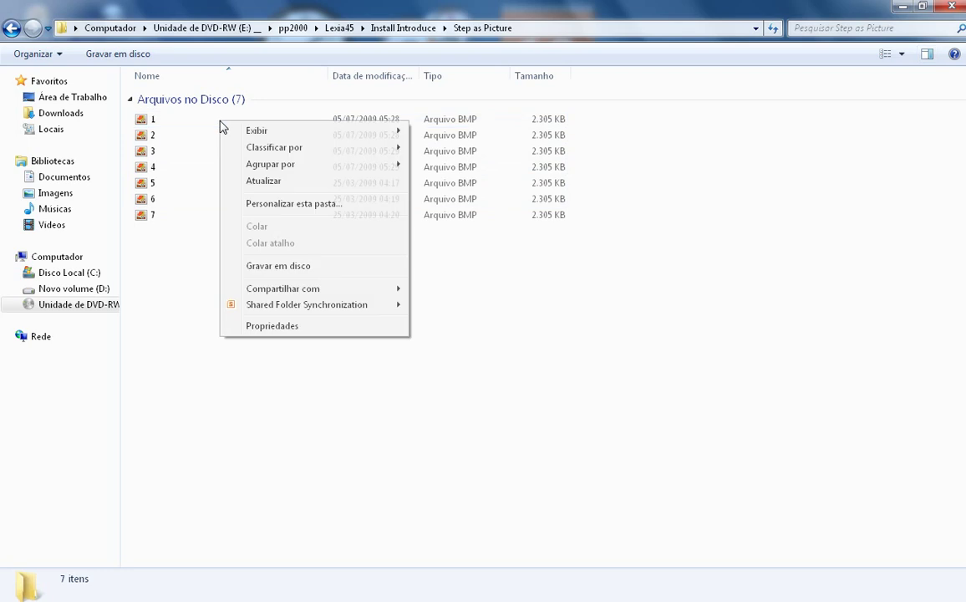
click(166, 120)
right_click(166, 120)
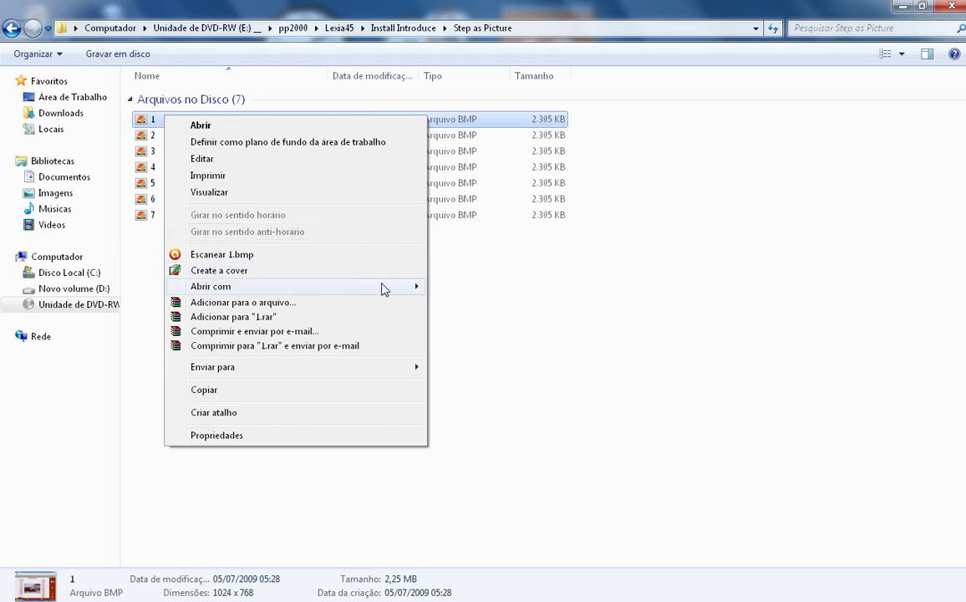
mouse_move(409, 287)
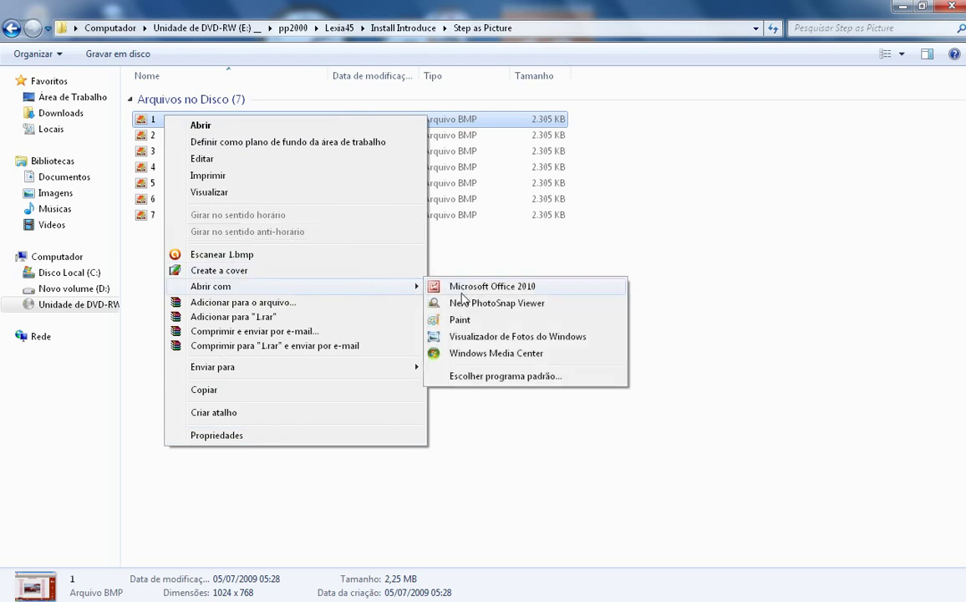
click(522, 337)
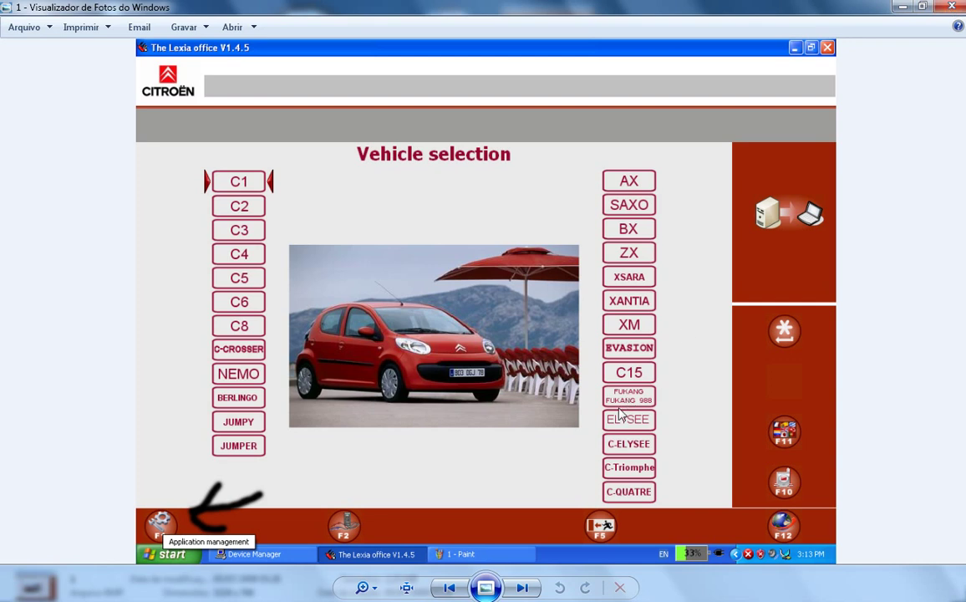
click(522, 588)
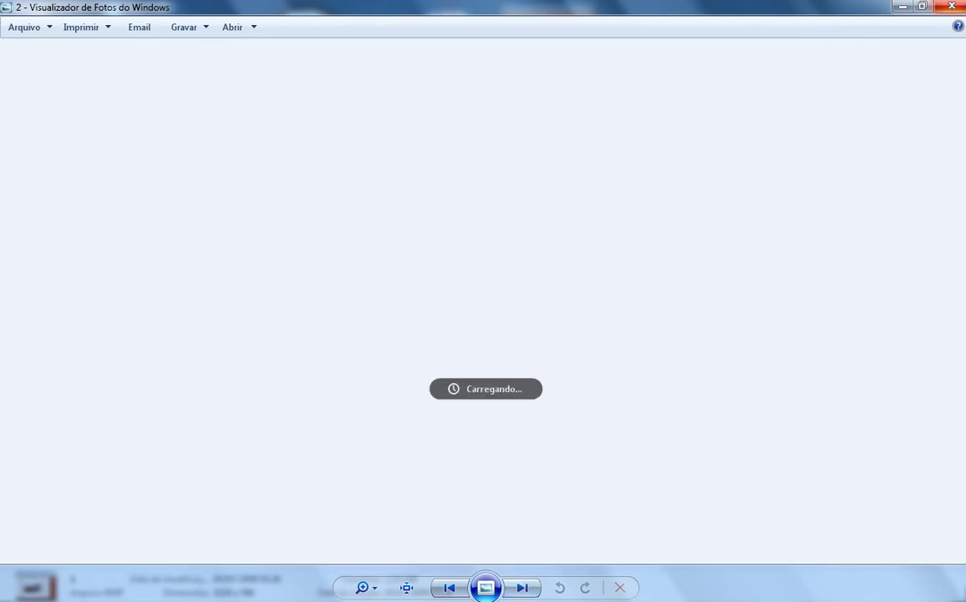
click(954, 8)
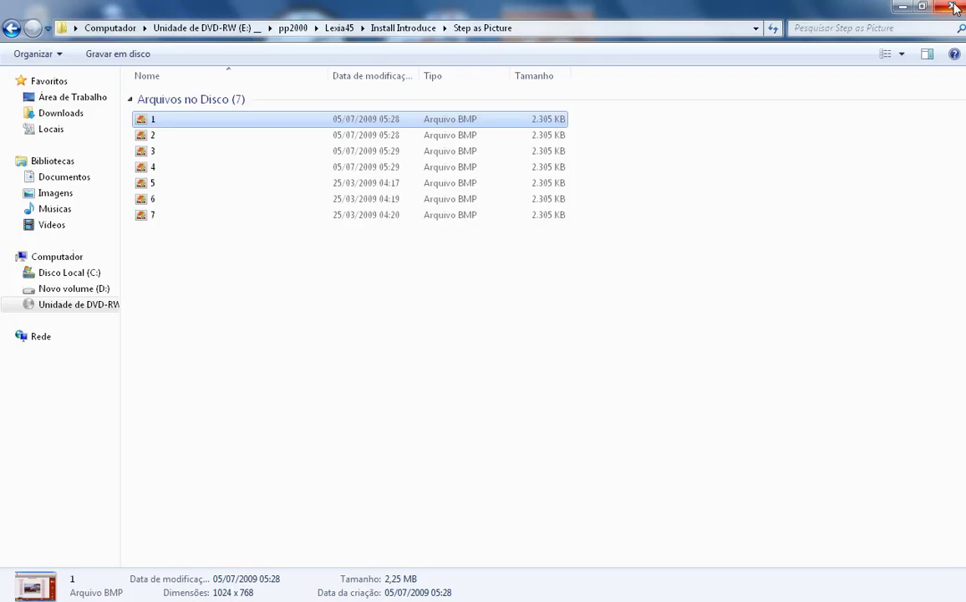
Step: Close both open Step as Picture folder windows to return to the desktop
click(954, 8)
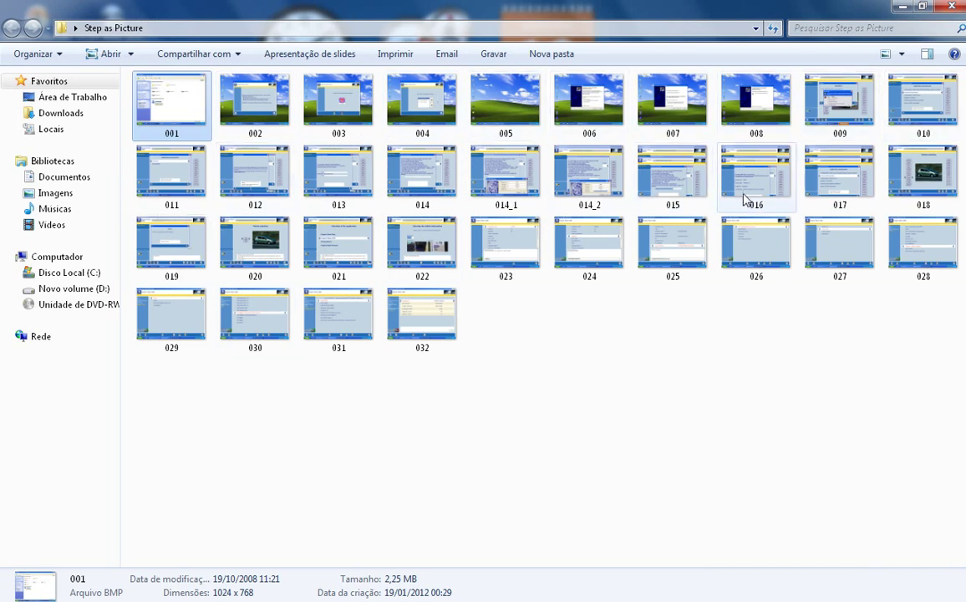
click(952, 7)
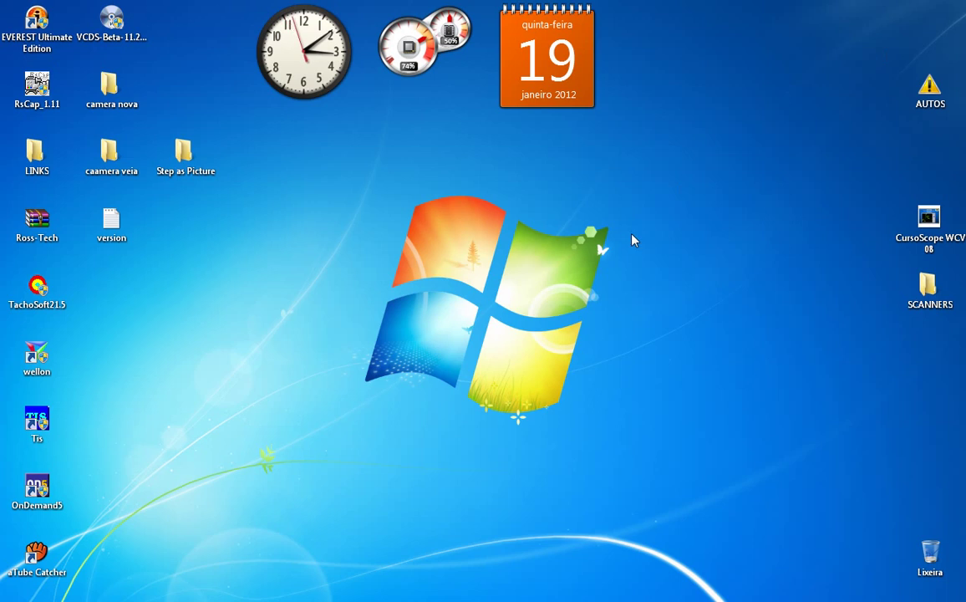